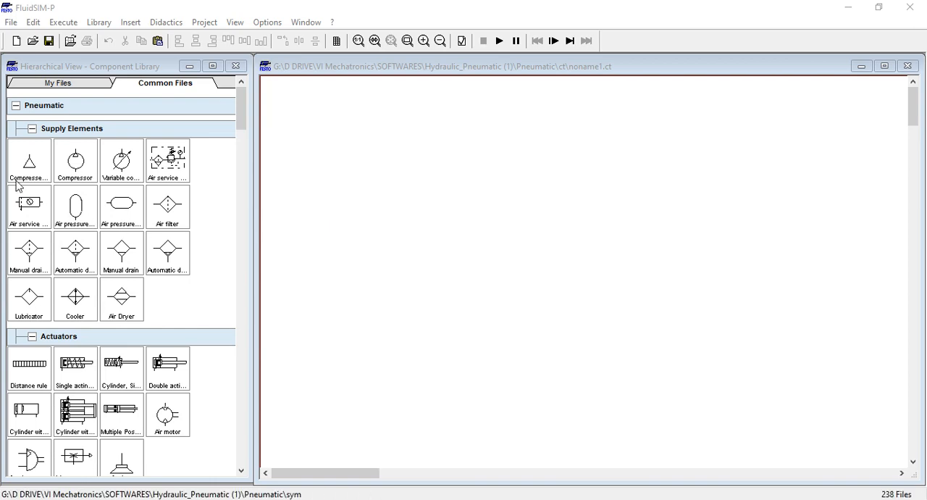
# Place a compressed air supply from the supply elements in the upper-left area of the empty circuit
pyautogui.click(28, 159)
pyautogui.moveTo(28, 160); pyautogui.dragTo(315, 157)
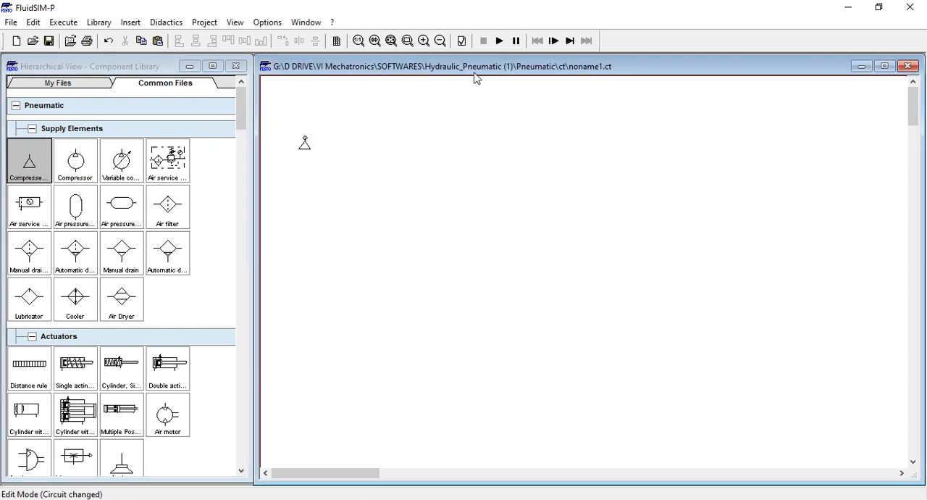
pyautogui.click(424, 41)
pyautogui.click(423, 41)
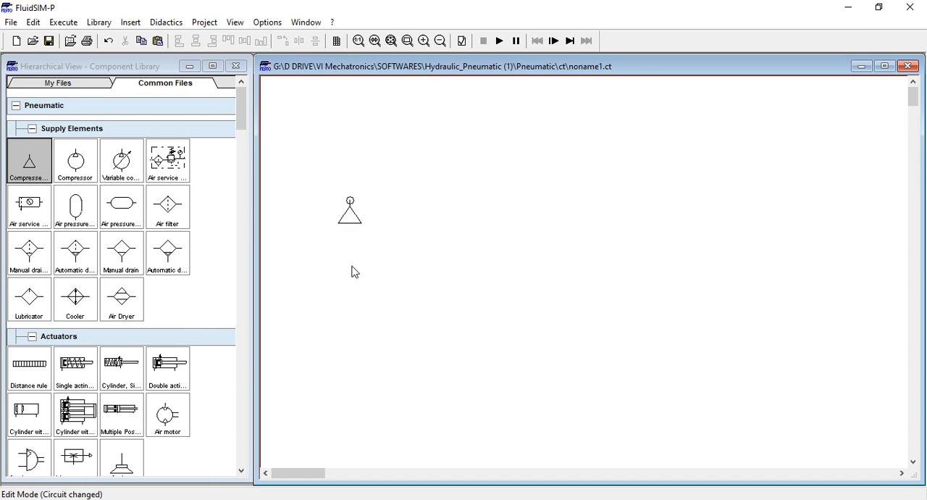
# Inspect the compressed air supply's operating pressure and maximum flow rate settings
pyautogui.doubleClick(350, 221)
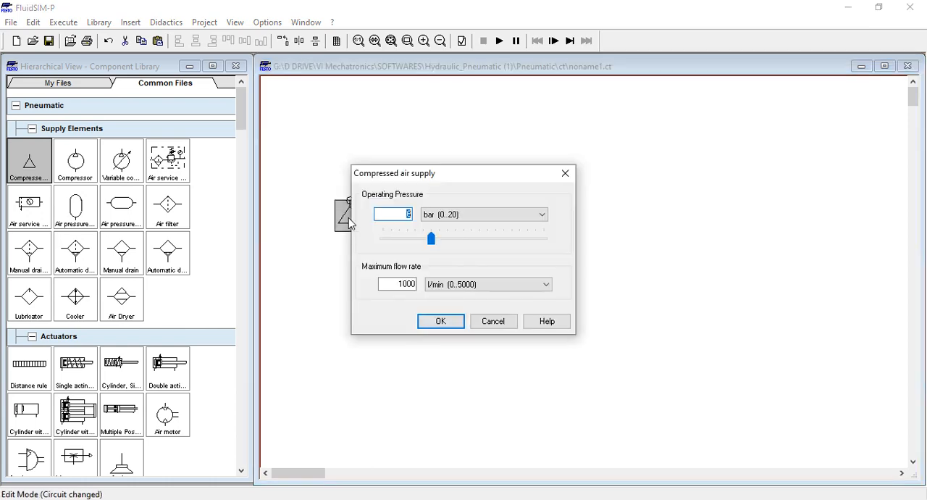
pyautogui.moveTo(463, 182); pyautogui.dragTo(138, 178)
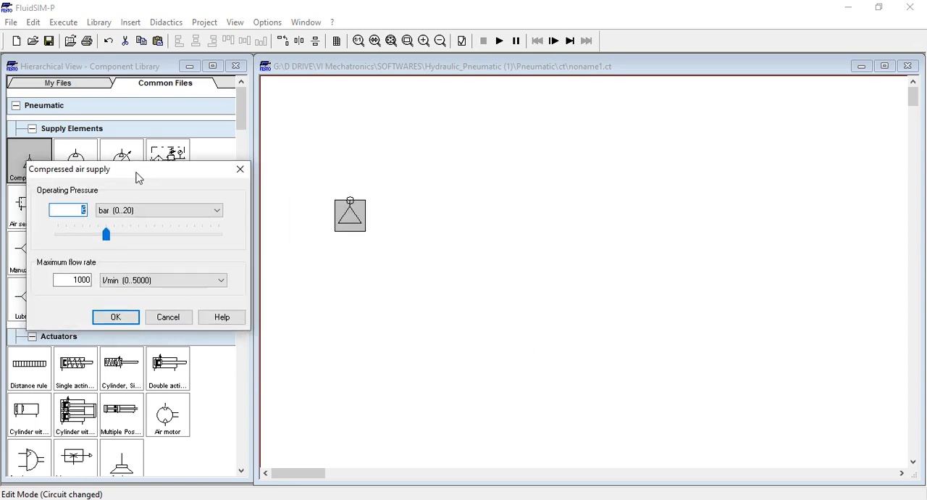
pyautogui.click(240, 169)
pyautogui.click(342, 245)
pyautogui.moveTo(352, 225)
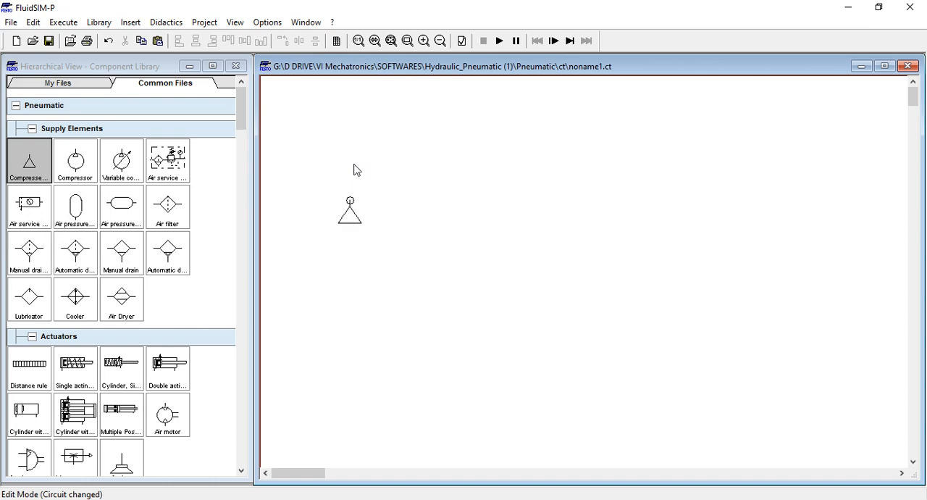
pyautogui.doubleClick(351, 222)
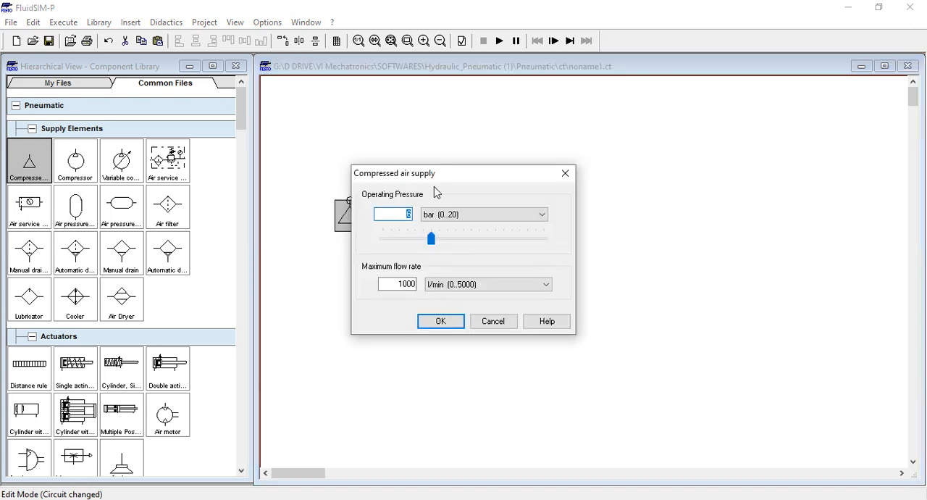
pyautogui.moveTo(456, 176); pyautogui.dragTo(193, 170)
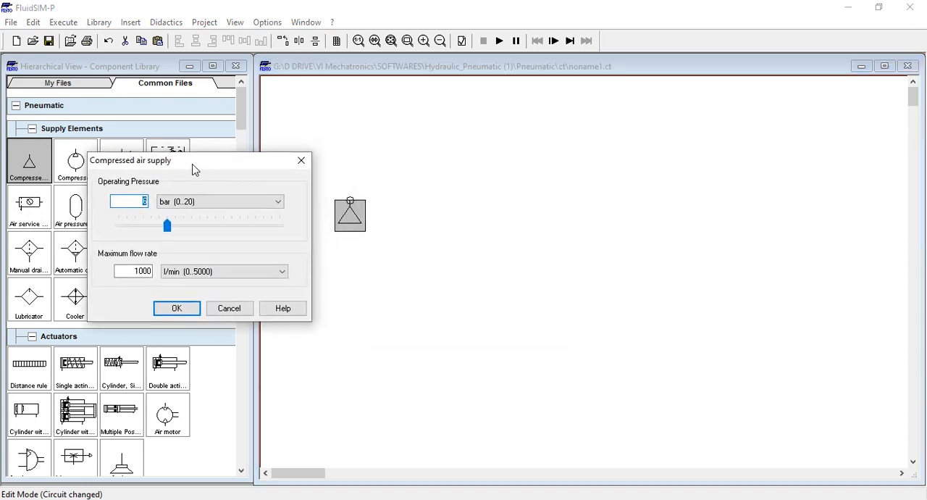
pyautogui.click(137, 201)
pyautogui.click(167, 310)
pyautogui.click(468, 290)
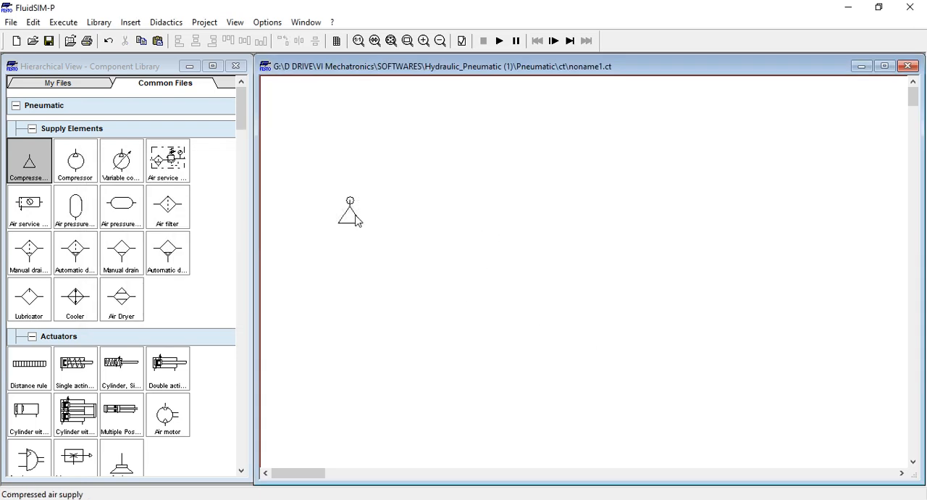
# Add the simplified air service unit to the circuit, up and to the right of the compressed air supply
pyautogui.moveTo(355, 218)
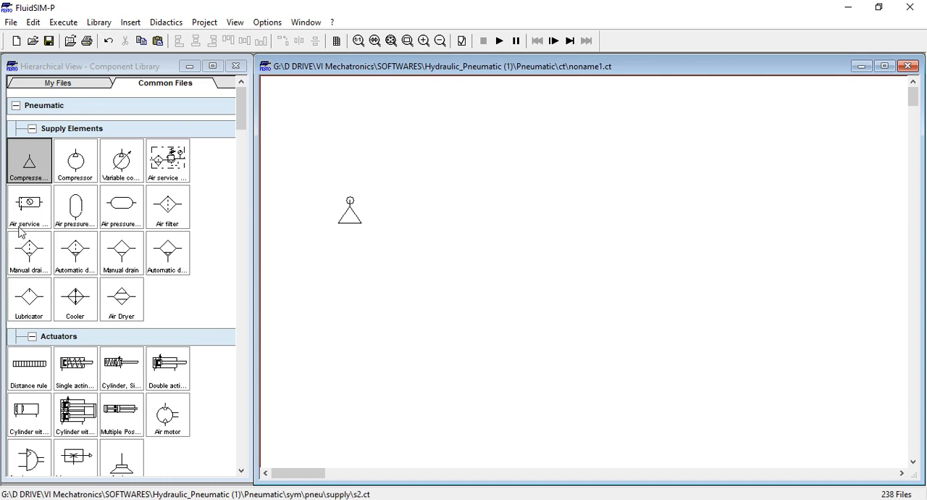
pyautogui.moveTo(29, 217); pyautogui.dragTo(517, 203)
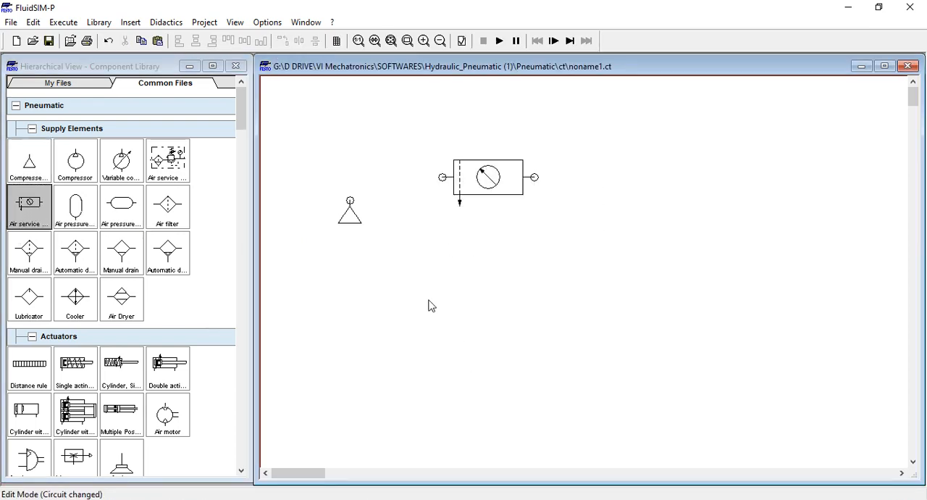
pyautogui.moveTo(172, 178)
pyautogui.mouseDown()
pyautogui.moveTo(677, 219)
pyautogui.moveTo(715, 201)
pyautogui.mouseUp()
pyautogui.click(623, 356)
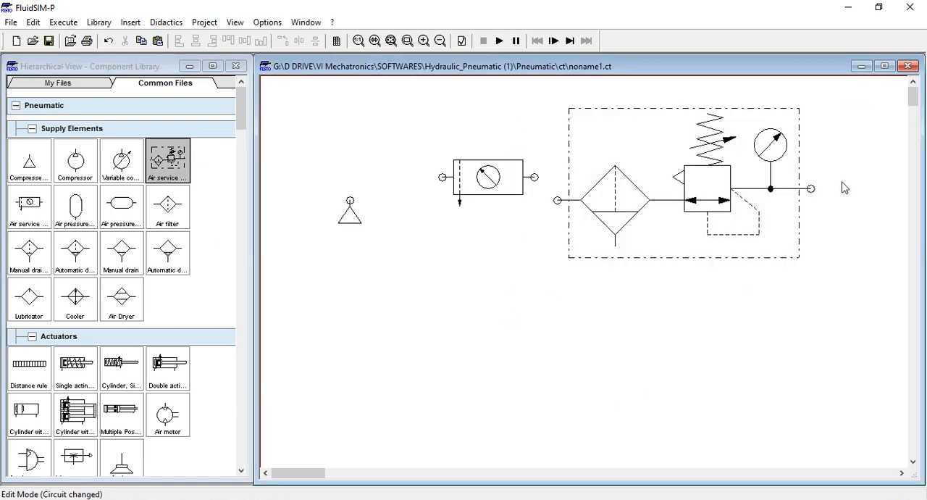
pyautogui.moveTo(644, 186)
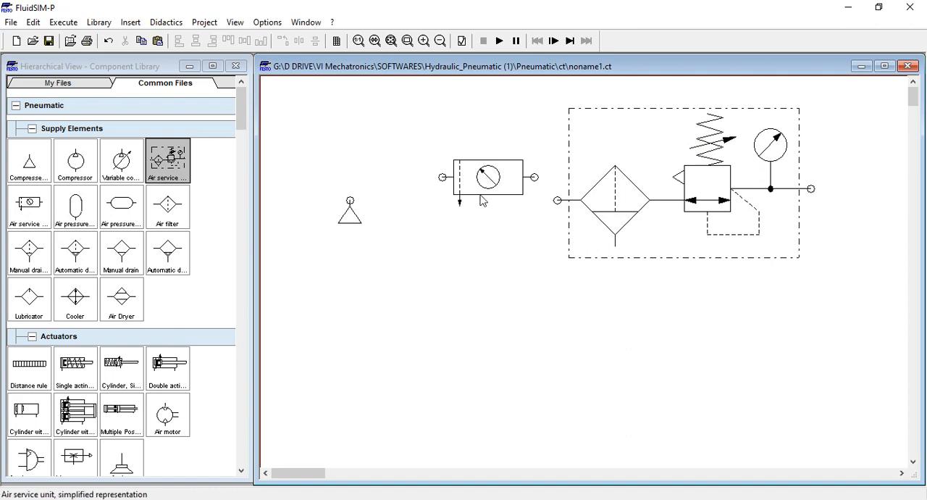
pyautogui.click(673, 229)
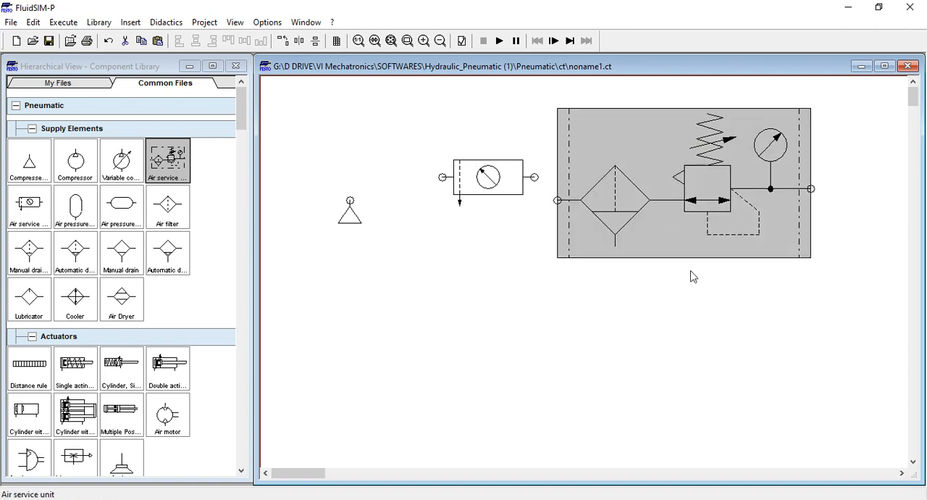
pyautogui.press('Delete')
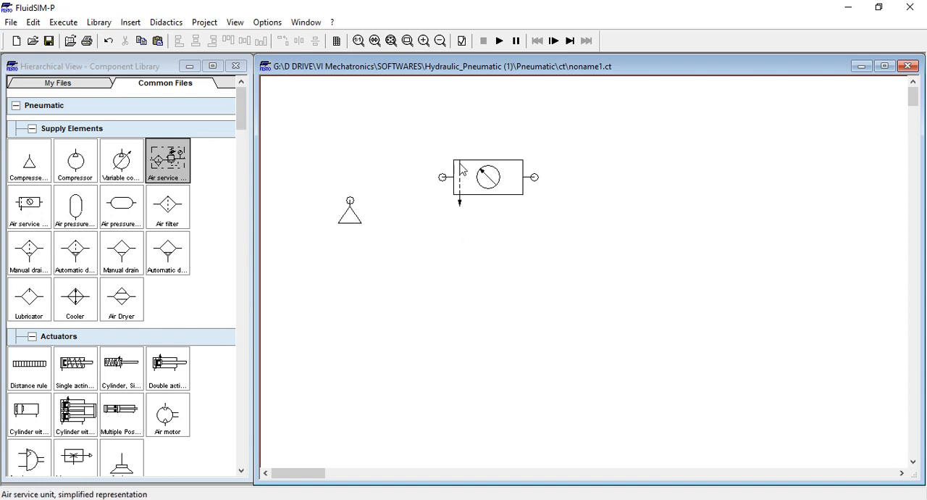
# Set the compressed air supply's operating pressure to 10 bar
pyautogui.moveTo(492, 178)
pyautogui.moveTo(514, 199)
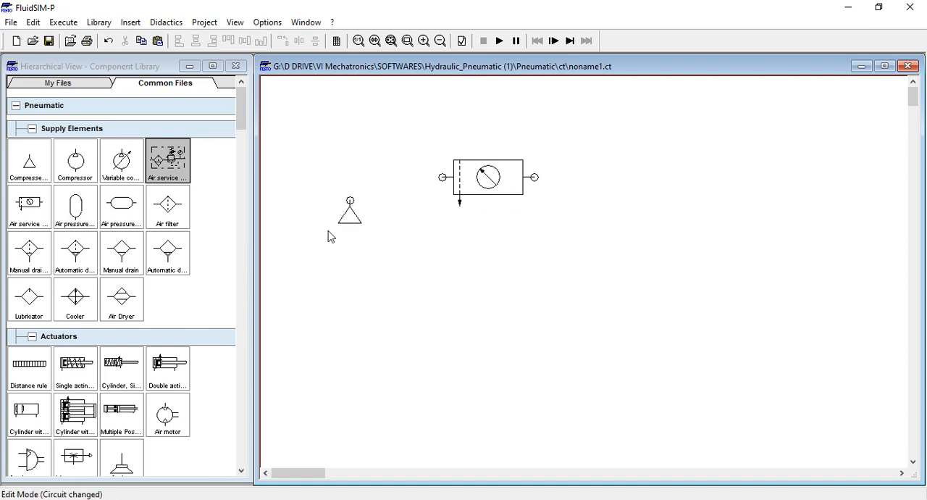
pyautogui.doubleClick(349, 219)
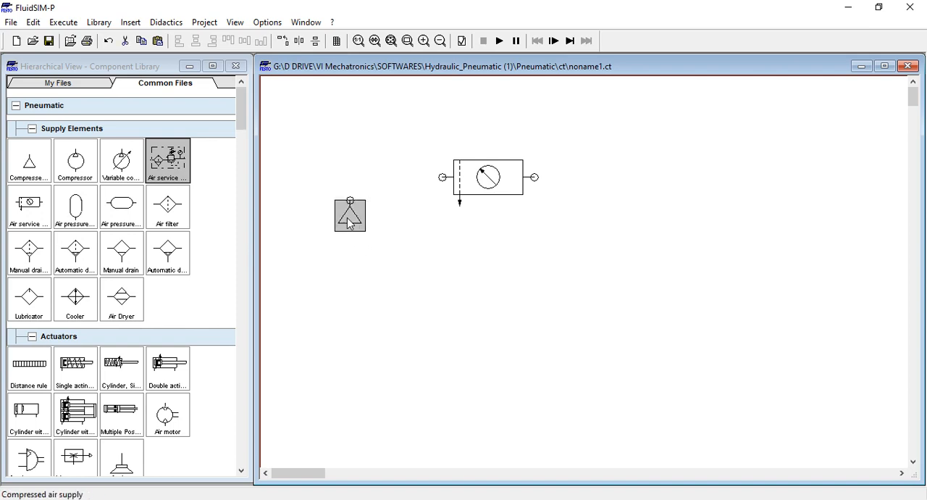
pyautogui.write('10')
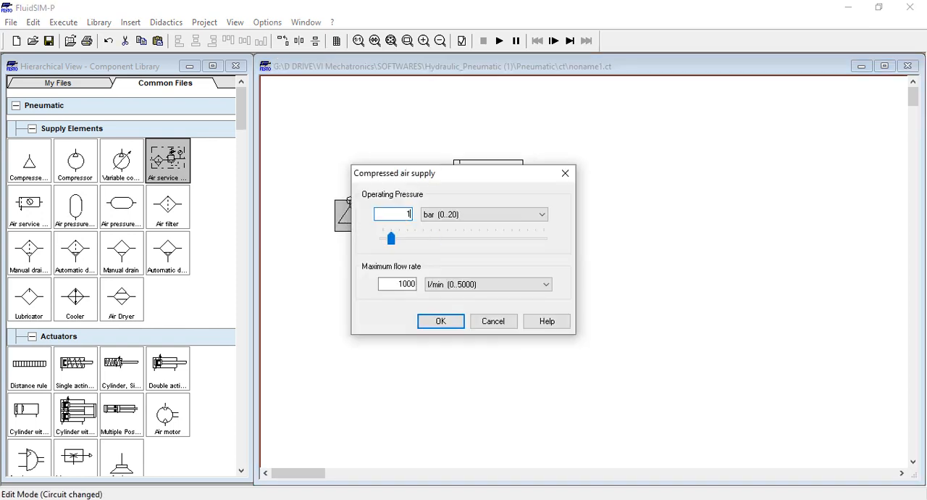
pyautogui.click(428, 323)
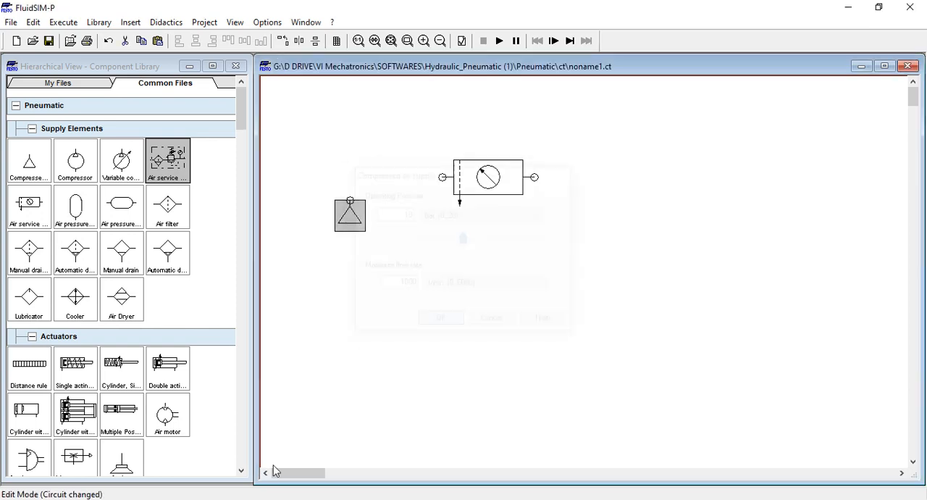
pyautogui.click(399, 346)
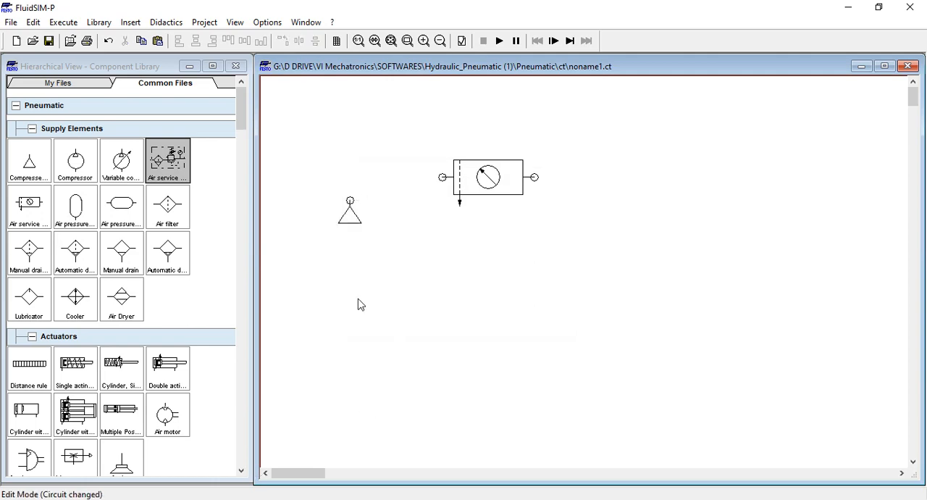
# Move the compressed air supply lower in the circuit and reposition the air service unit above it
pyautogui.moveTo(345, 214); pyautogui.dragTo(343, 379)
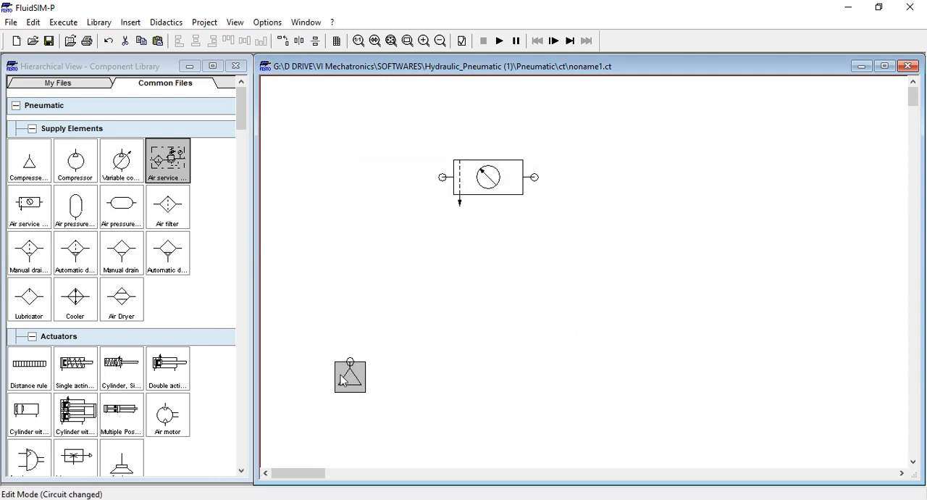
pyautogui.moveTo(493, 191); pyautogui.dragTo(390, 271)
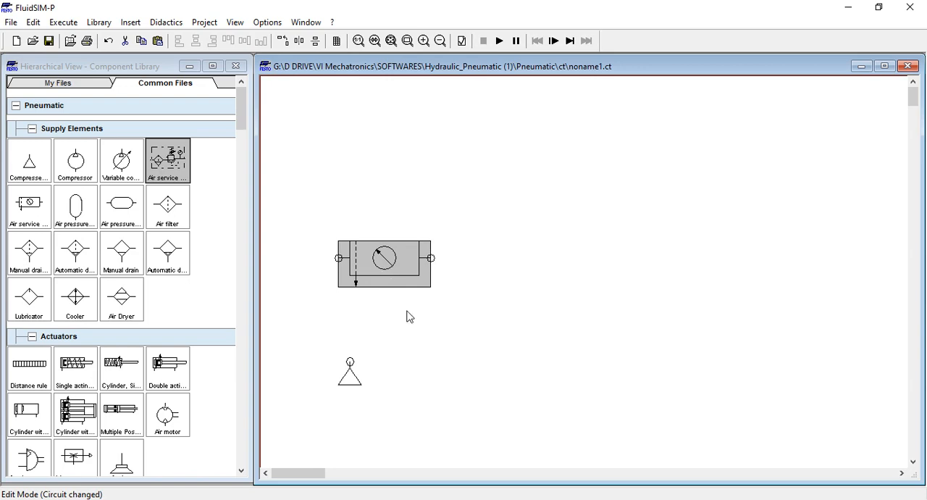
pyautogui.click(426, 345)
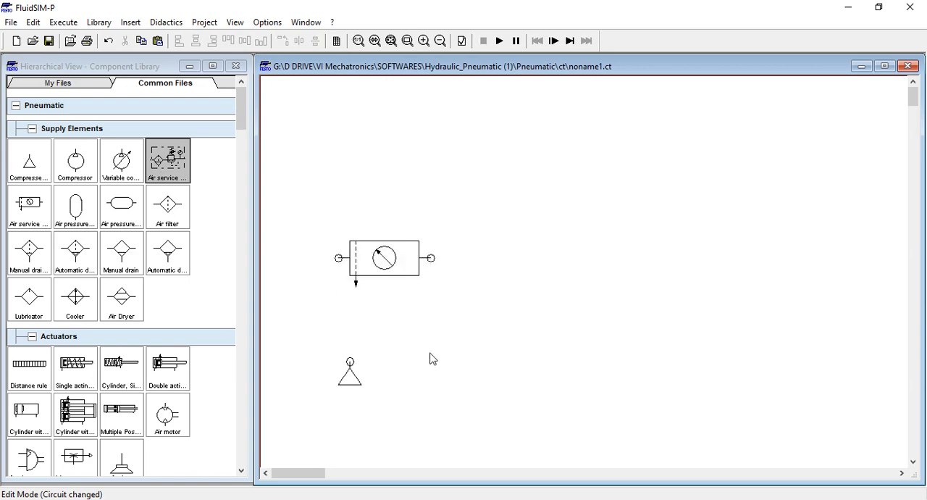
# Check the air service unit's nominal pressure and standard nominal flow rate settings
pyautogui.moveTo(414, 279)
pyautogui.doubleClick(410, 273)
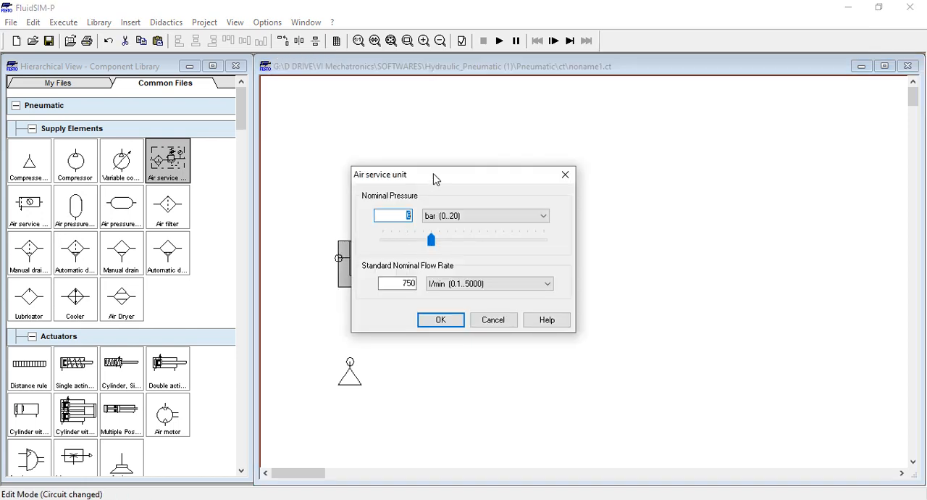
pyautogui.click(393, 218)
pyautogui.click(432, 321)
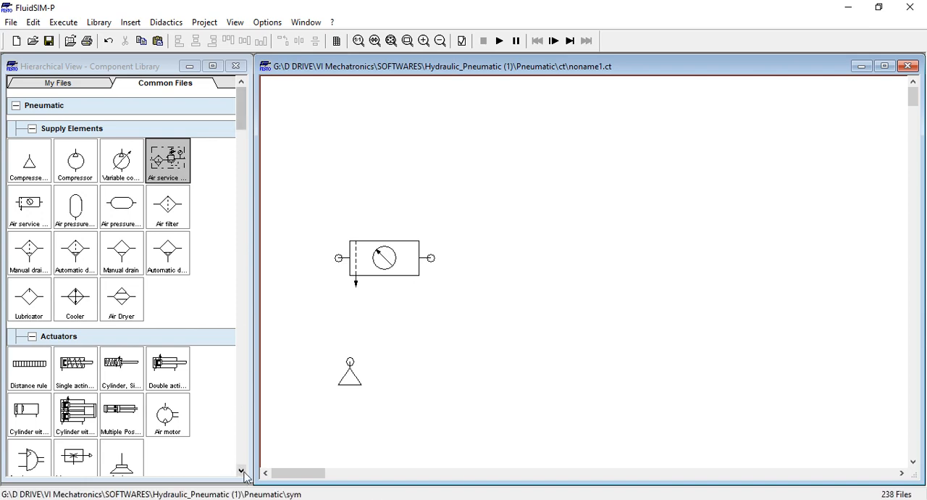
# Shift the air service unit and the compressed air supply closer to the circuit's left edge, with the supply just below the unit
pyautogui.moveTo(244, 473); pyautogui.dragTo(244, 472)
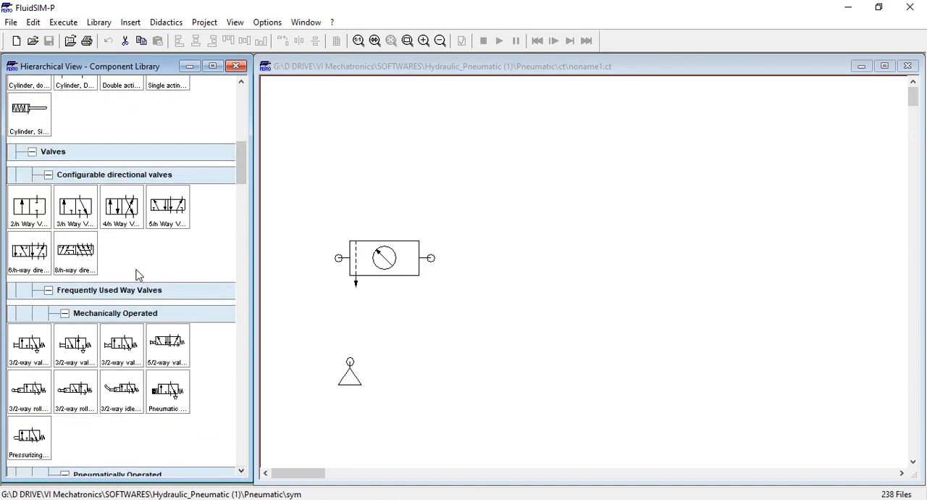
pyautogui.click(406, 268)
pyautogui.moveTo(398, 265); pyautogui.dragTo(353, 265)
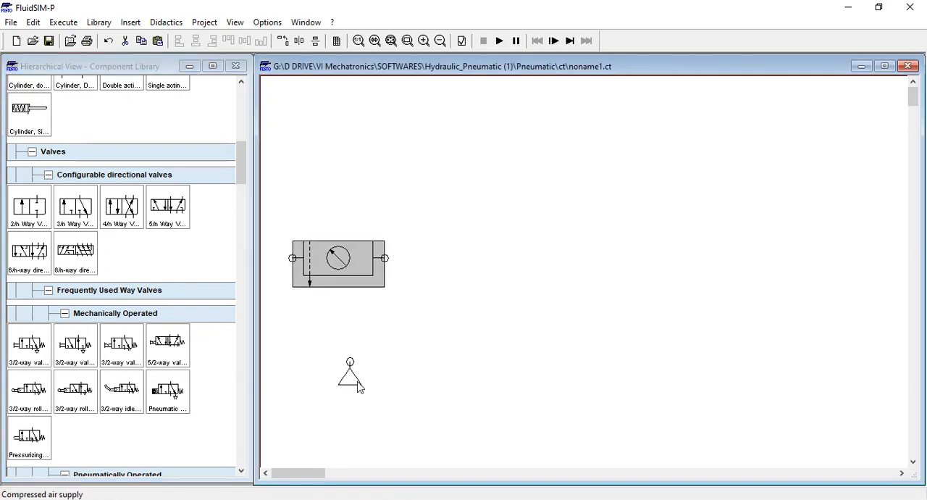
pyautogui.moveTo(353, 381); pyautogui.dragTo(307, 344)
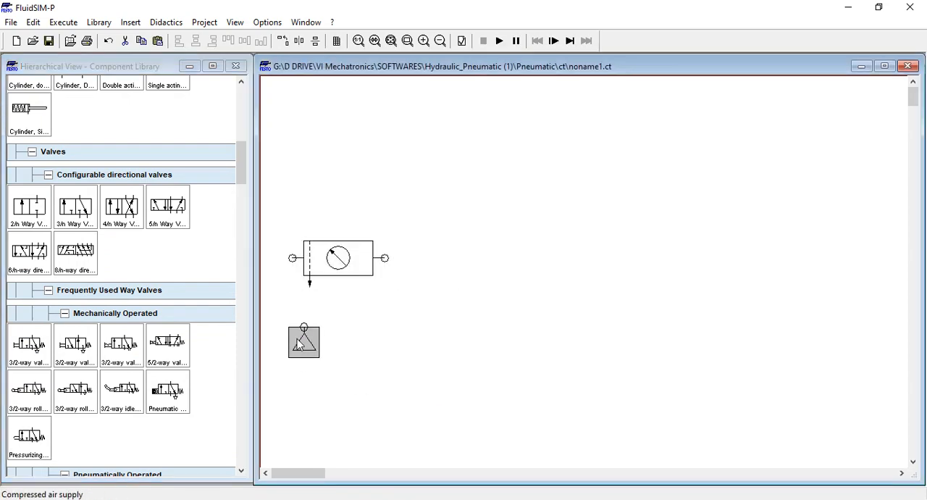
pyautogui.click(458, 345)
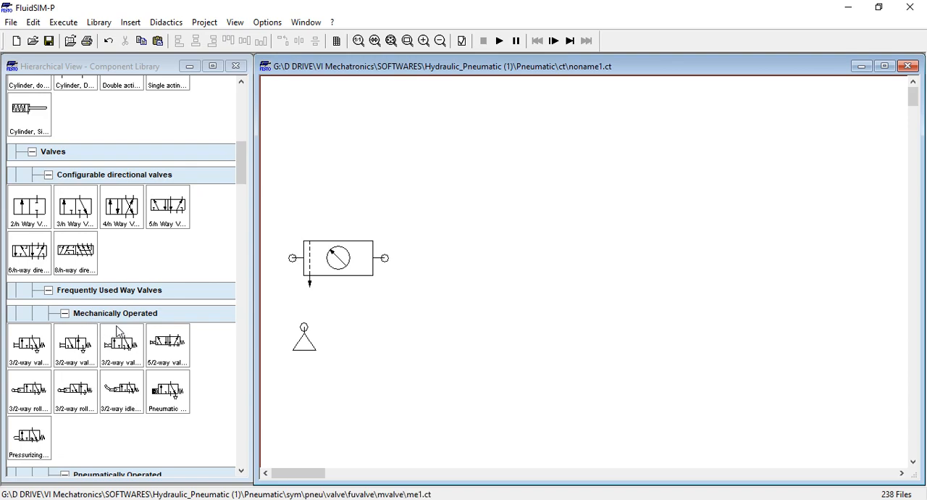
# Examine the valve categories in the component library, from configurable directional valves through flow and pressure control valves to valve groups
pyautogui.scroll(-2, 146, 331)
pyautogui.scroll(-6, 145, 332)
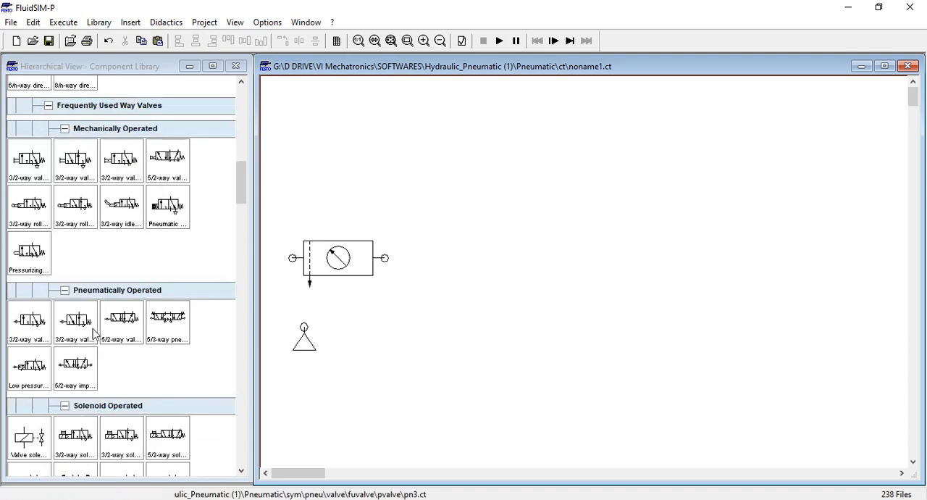
pyautogui.scroll(-4, 148, 319)
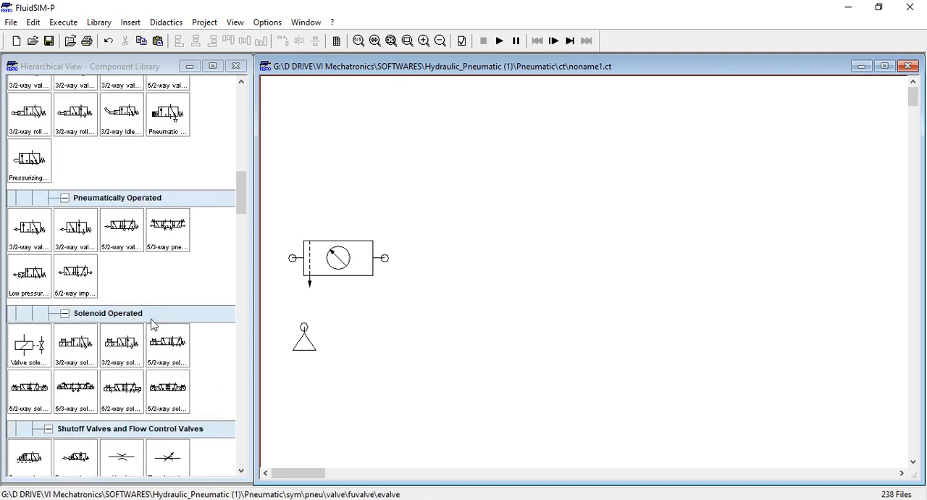
pyautogui.scroll(-2, 115, 328)
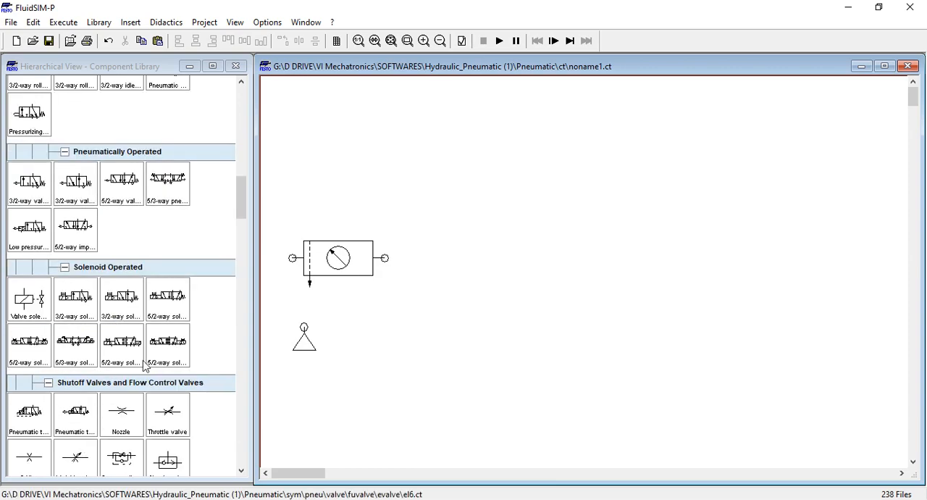
pyautogui.scroll(-4, 114, 328)
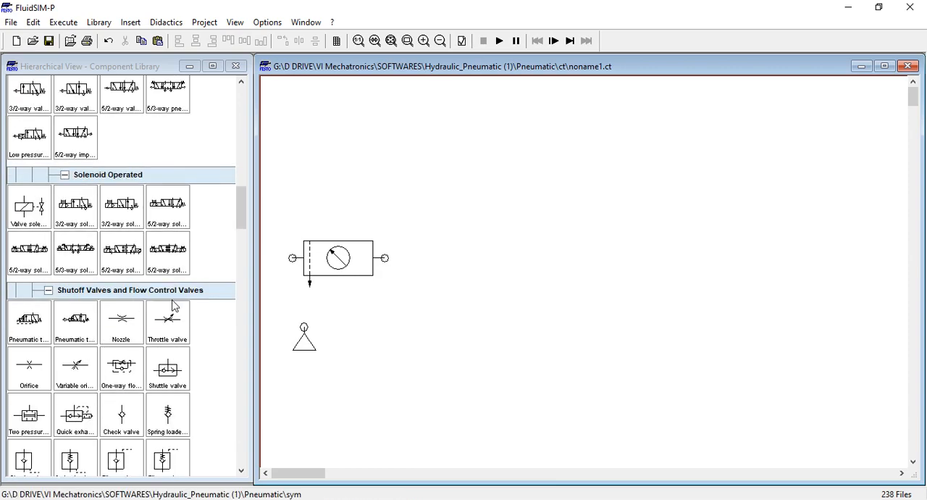
pyautogui.scroll(-6, 154, 338)
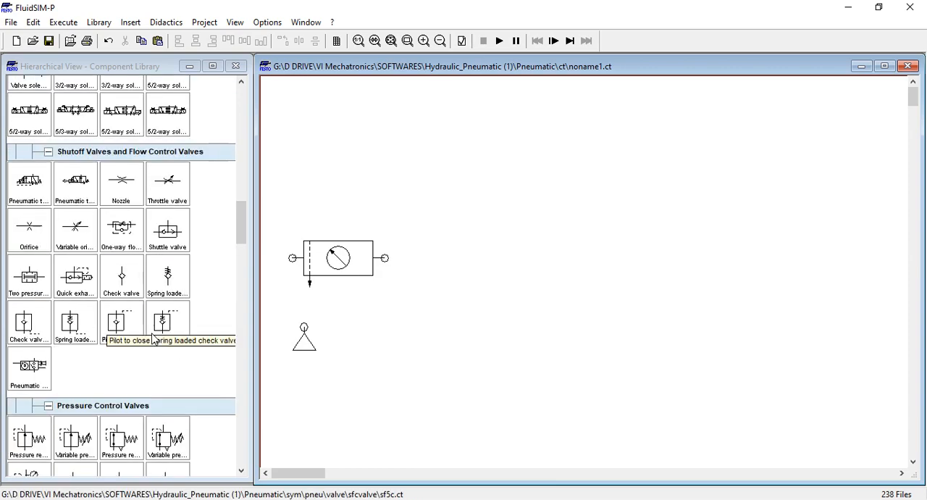
pyautogui.scroll(-4, 153, 338)
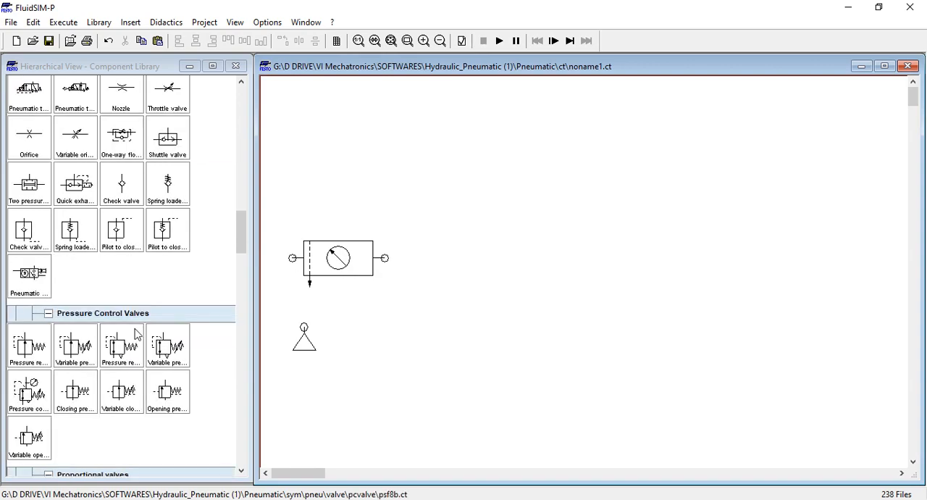
pyautogui.scroll(-4, 154, 382)
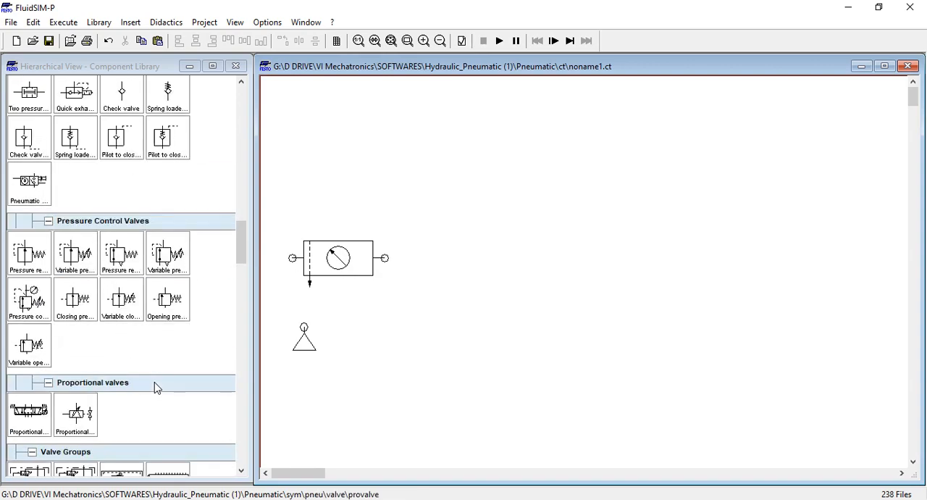
pyautogui.scroll(-2, 154, 382)
pyautogui.scroll(-4, 154, 387)
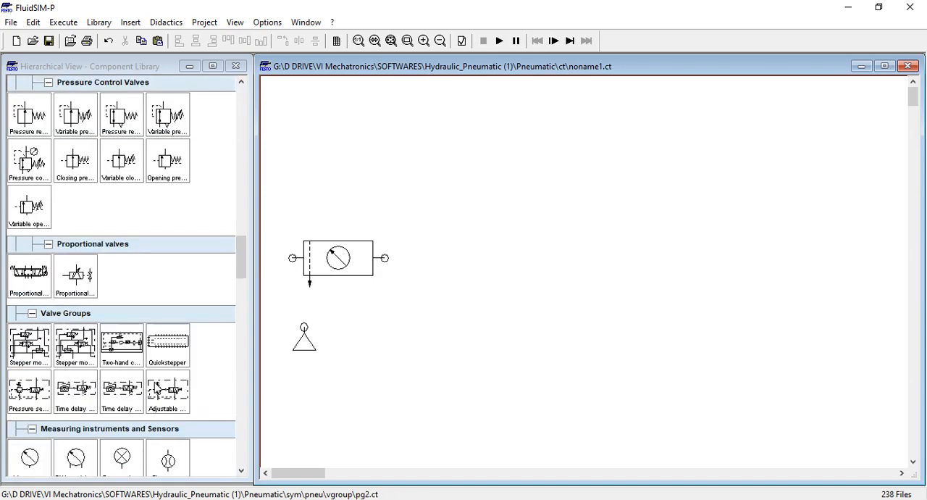
pyautogui.scroll(2, 155, 389)
pyautogui.scroll(20, 155, 387)
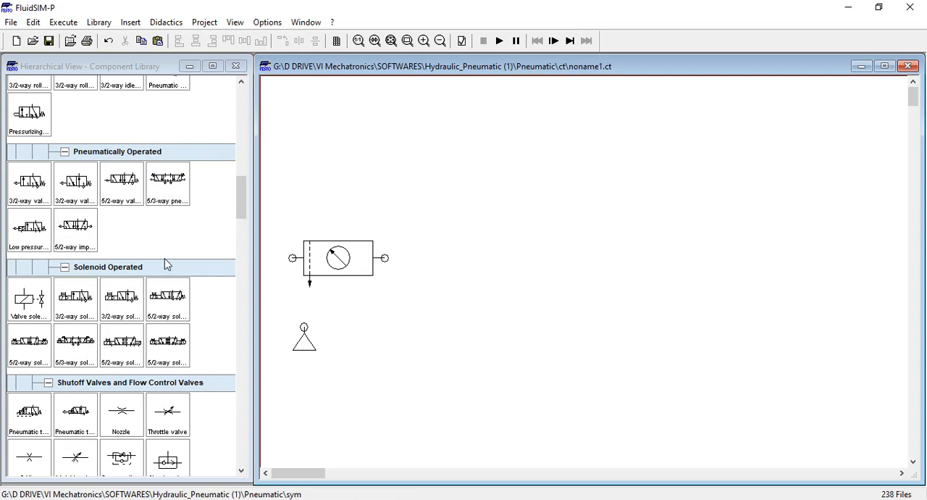
pyautogui.scroll(10, 118, 321)
pyautogui.scroll(6, 118, 320)
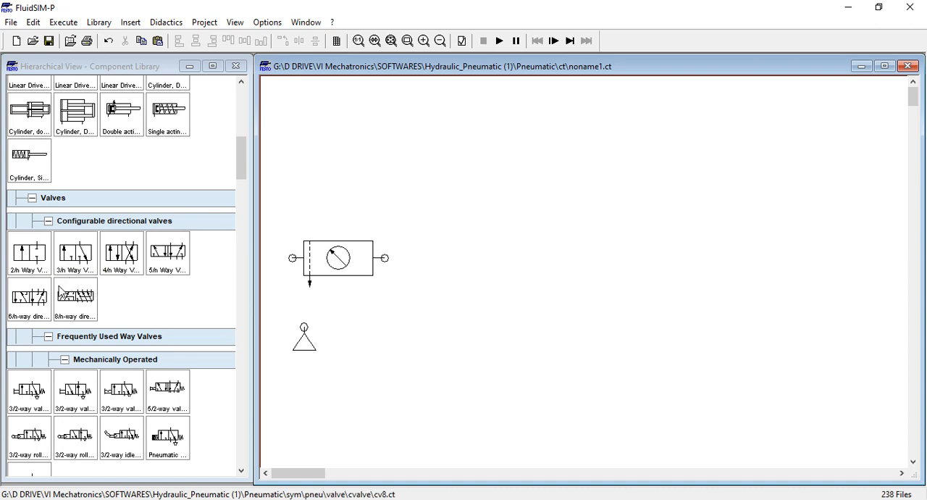
# Place a 3/n way valve, a 4/n way valve and a 5/n way valve side by side along the circuit's upper edge
pyautogui.moveTo(71, 263); pyautogui.dragTo(477, 162)
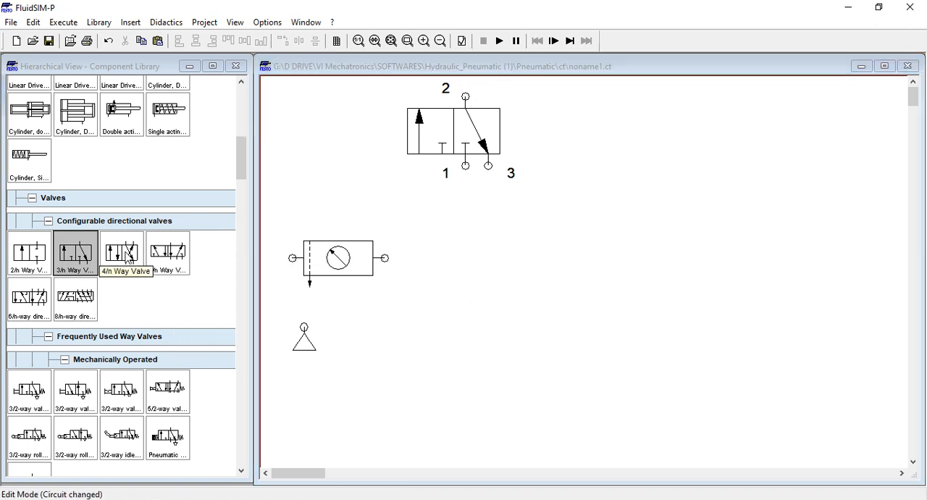
pyautogui.moveTo(124, 257); pyautogui.dragTo(614, 161)
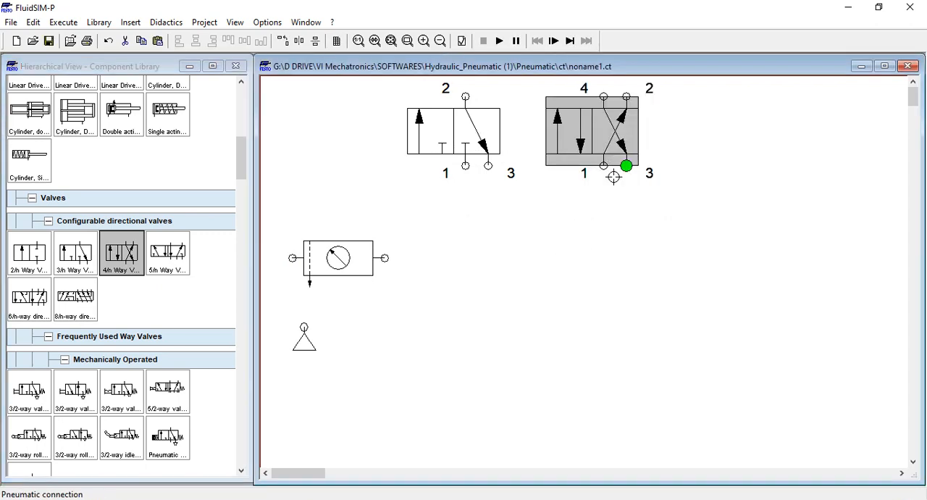
pyautogui.click(594, 252)
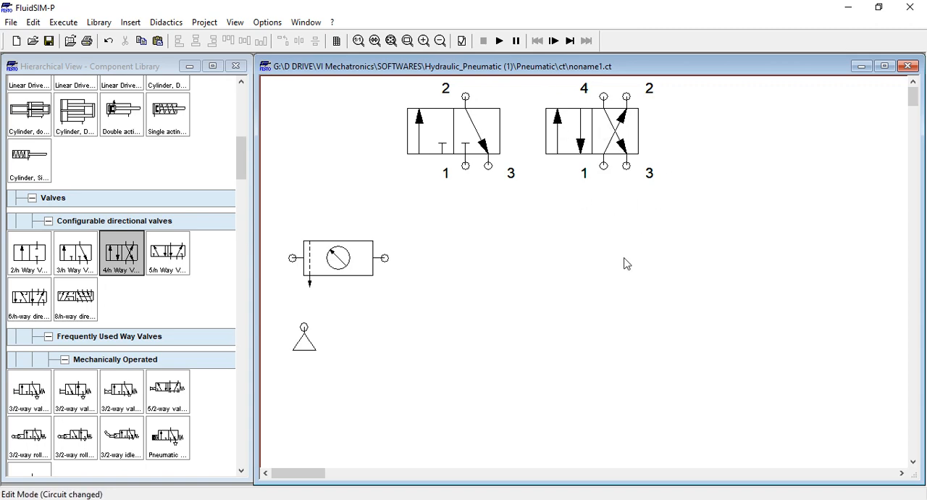
pyautogui.moveTo(569, 156)
pyautogui.moveTo(175, 274); pyautogui.dragTo(780, 160)
pyautogui.click(728, 240)
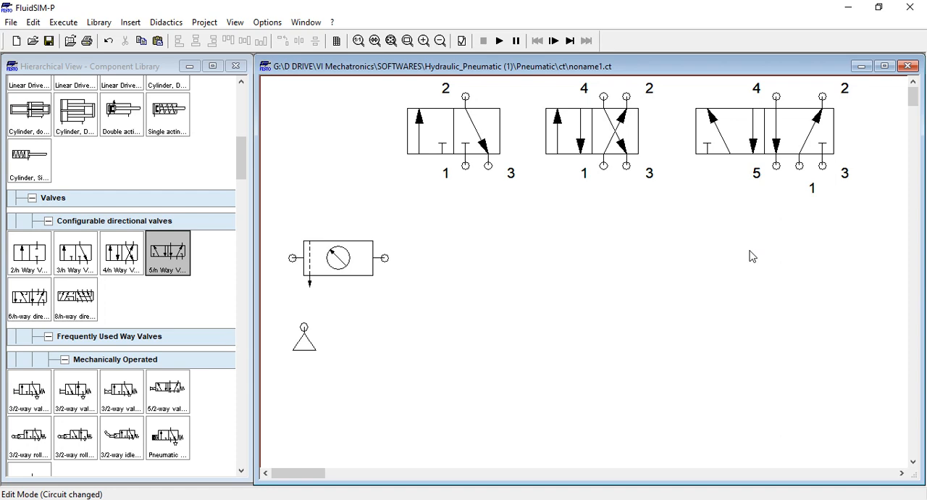
# Add a second 4/n way valve below the existing 4/n way valve
pyautogui.click(179, 300)
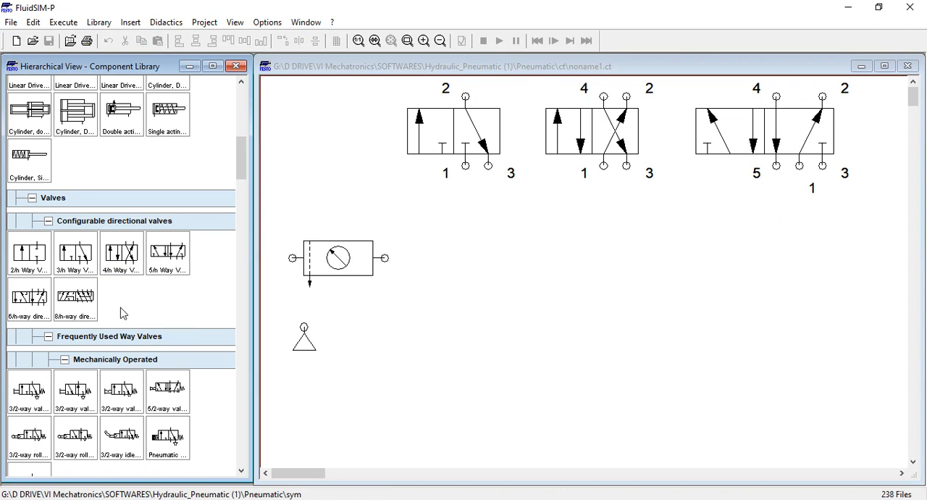
pyautogui.moveTo(124, 273); pyautogui.dragTo(597, 297)
pyautogui.click(548, 350)
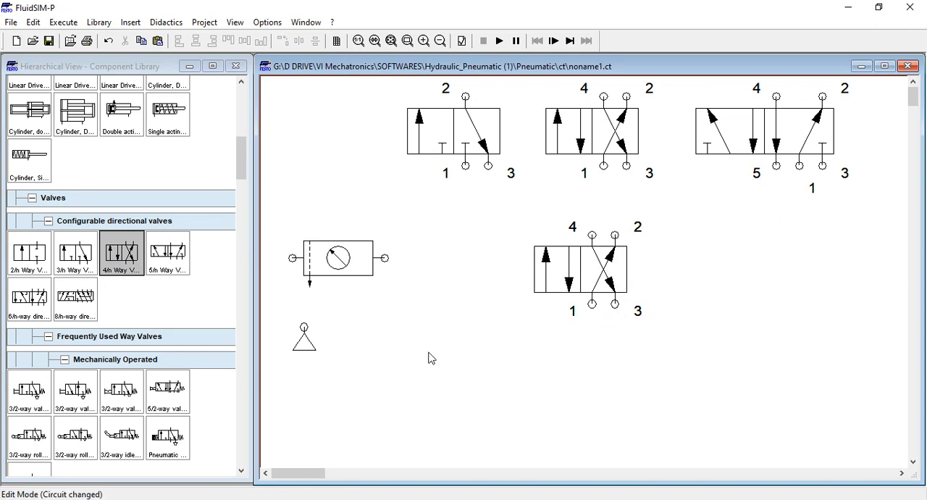
# Configure the lower 4/n way valve with three positions, using an all-ports-blocked body in the middle and crossed flow paths in the third
pyautogui.doubleClick(557, 277)
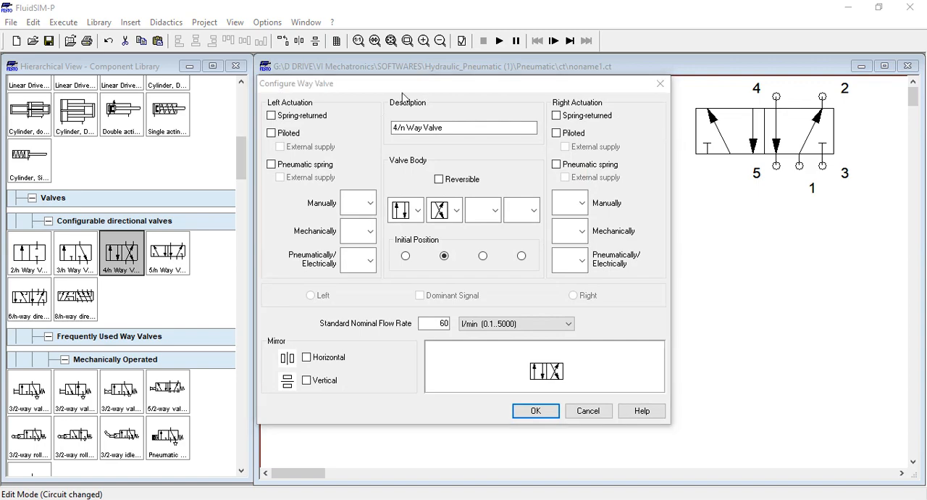
pyautogui.moveTo(356, 92); pyautogui.dragTo(235, 92)
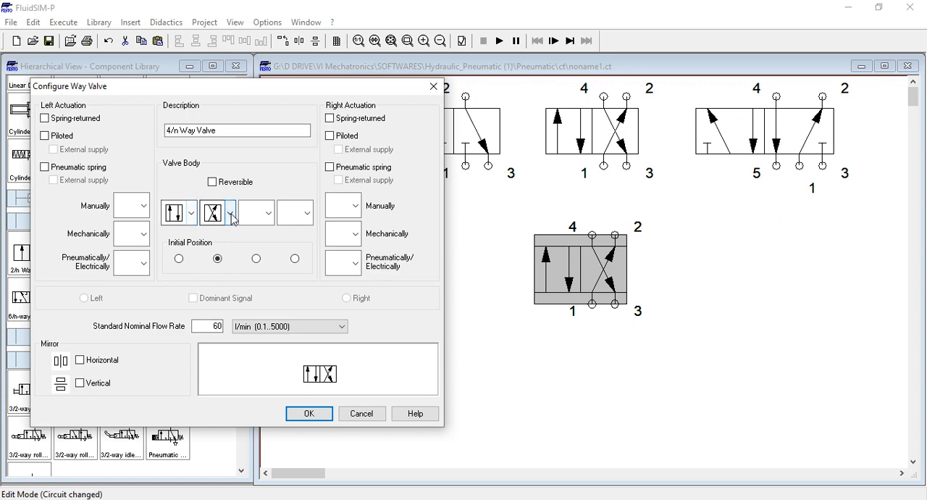
pyautogui.click(269, 213)
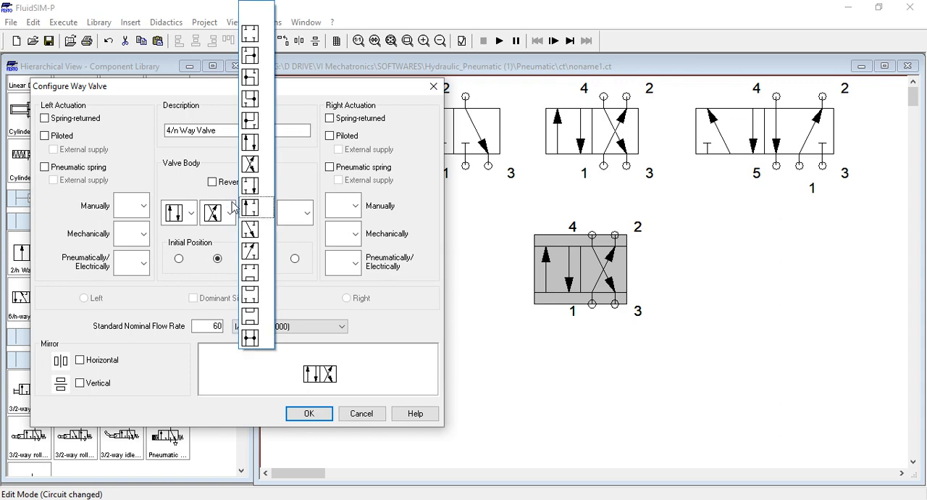
pyautogui.click(250, 165)
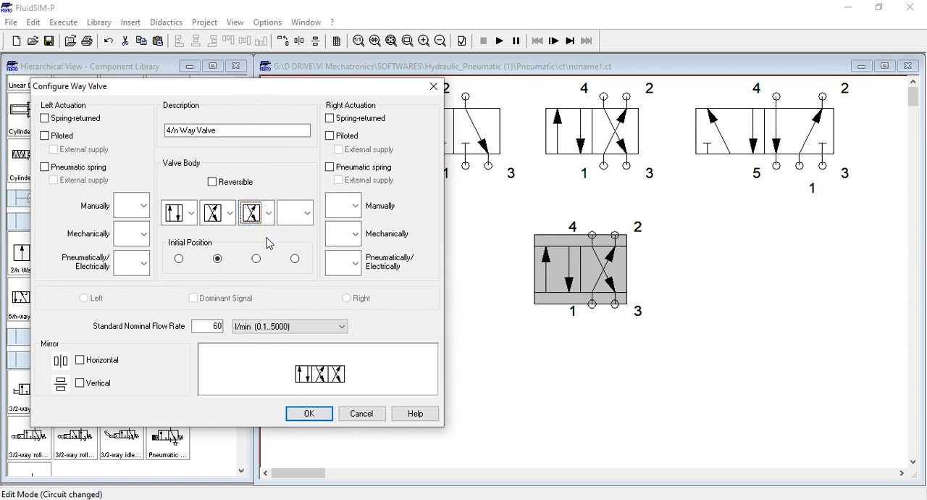
pyautogui.click(232, 216)
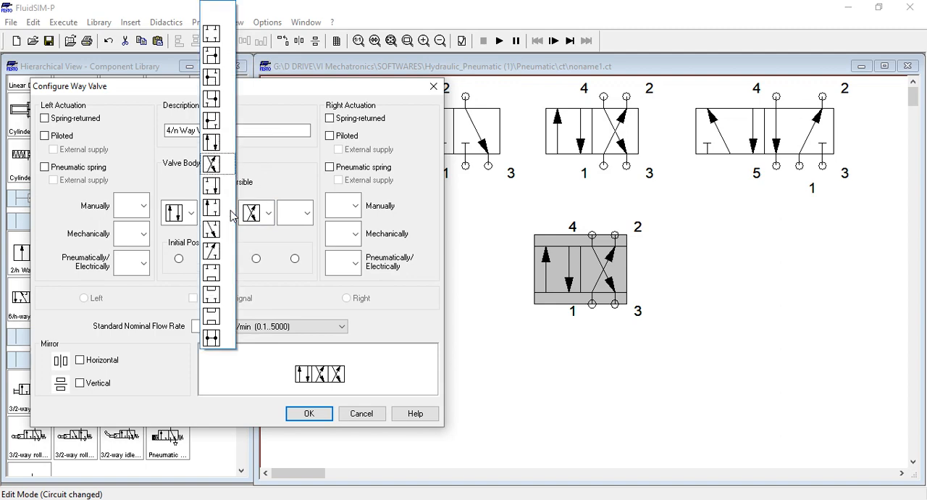
pyautogui.click(212, 34)
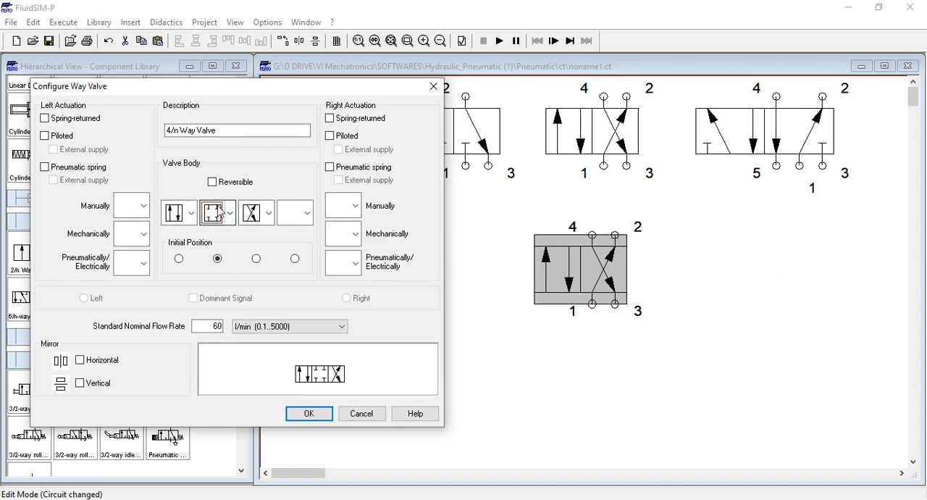
pyautogui.click(305, 414)
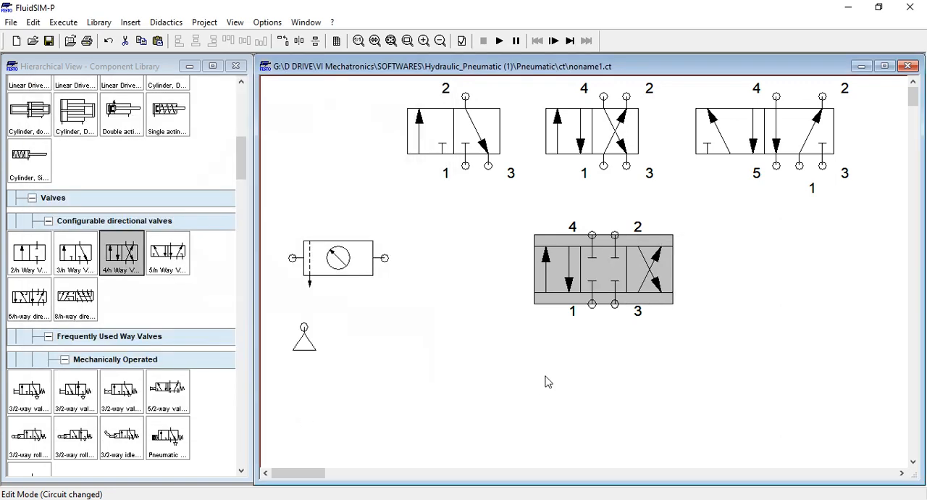
pyautogui.click(577, 359)
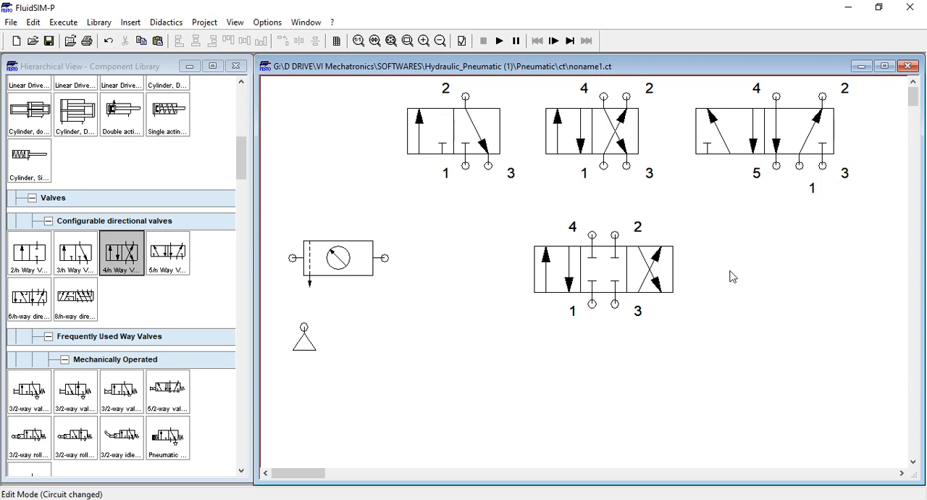
# Add a second 5/n way valve level with the lower 4/n way valve and shift both lower valves left
pyautogui.click(172, 300)
pyautogui.moveTo(174, 255); pyautogui.dragTo(792, 279)
pyautogui.click(766, 370)
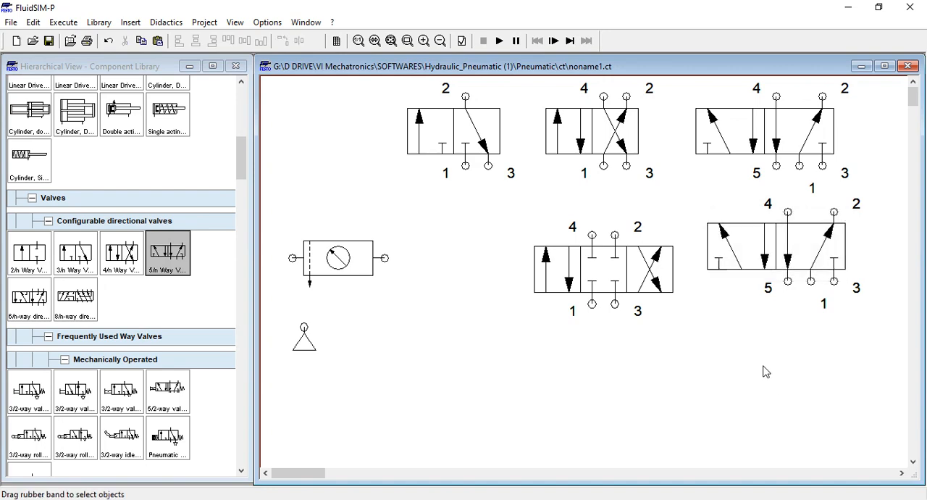
pyautogui.click(745, 250)
pyautogui.moveTo(745, 249); pyautogui.dragTo(750, 271)
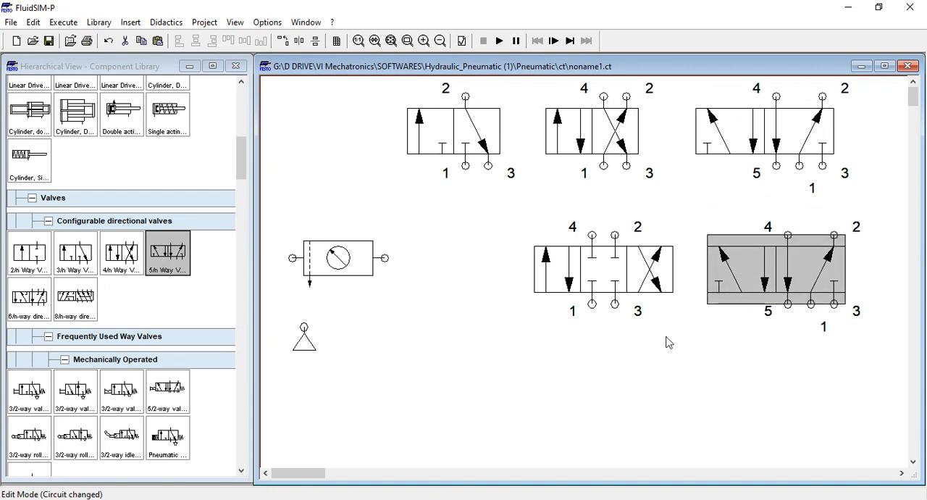
pyautogui.moveTo(577, 250); pyautogui.dragTo(507, 251)
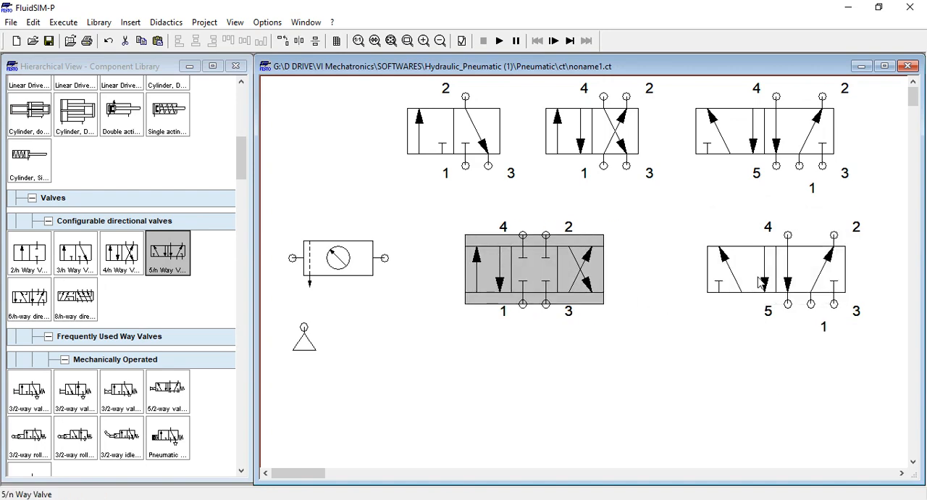
pyautogui.moveTo(764, 282); pyautogui.dragTo(723, 278)
pyautogui.click(742, 362)
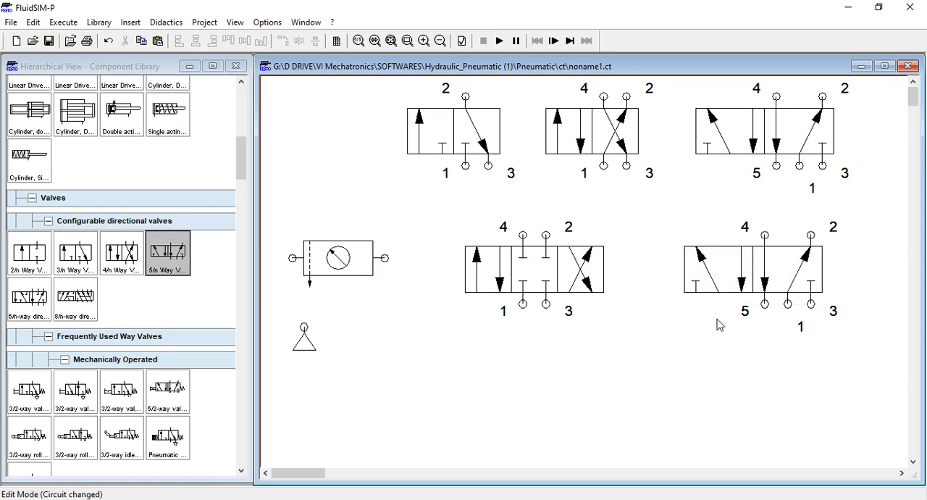
# Configure the lower 5/n way valve with three positions: all ports blocked in the middle and the 1-to-2 flow path in the third
pyautogui.doubleClick(728, 279)
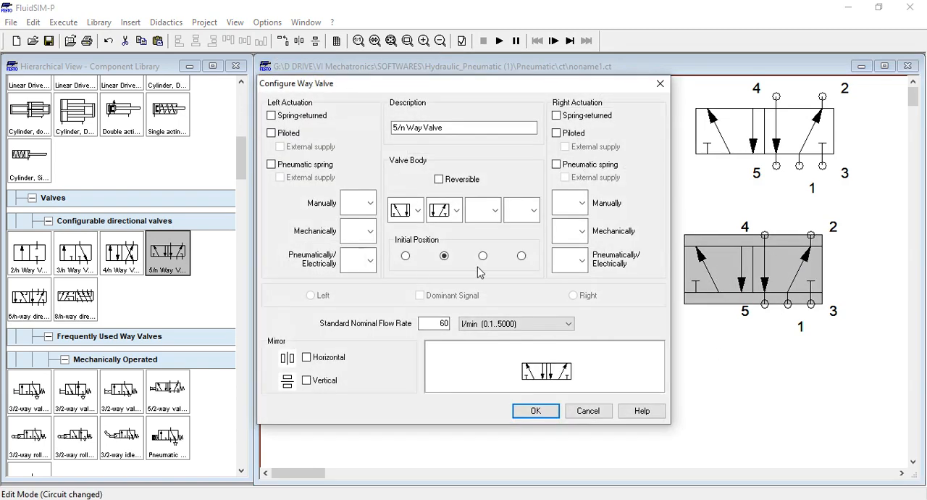
pyautogui.click(496, 212)
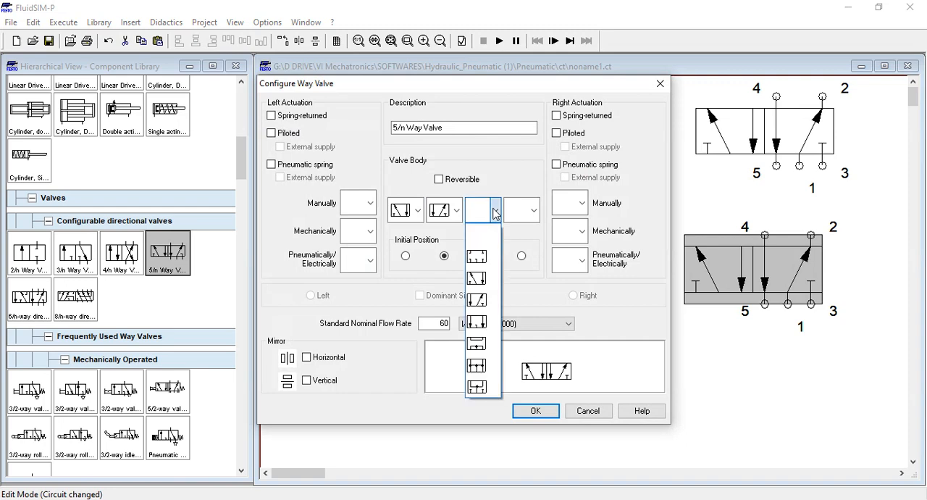
pyautogui.click(477, 299)
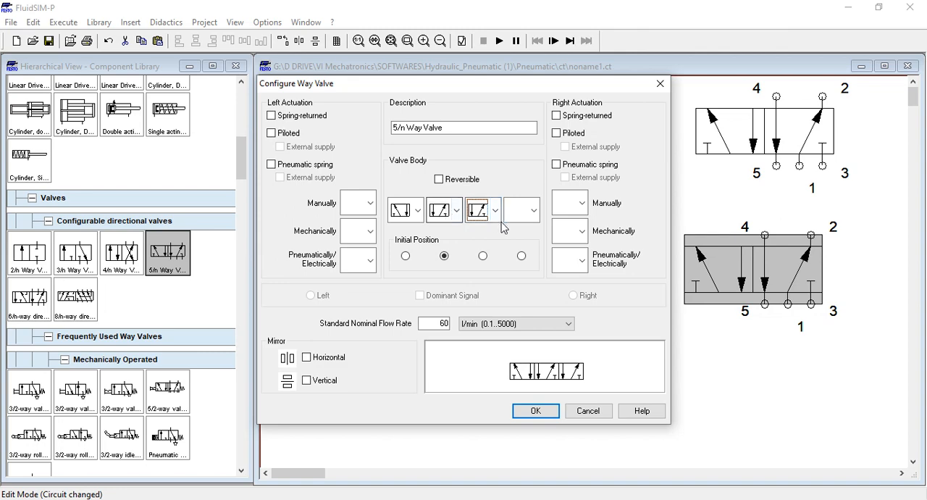
pyautogui.click(455, 210)
pyautogui.click(437, 254)
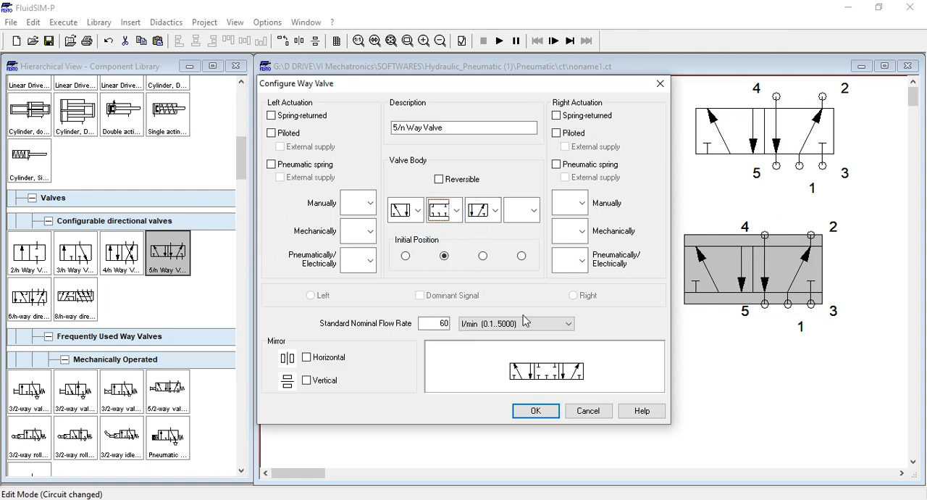
pyautogui.click(535, 410)
pyautogui.click(753, 354)
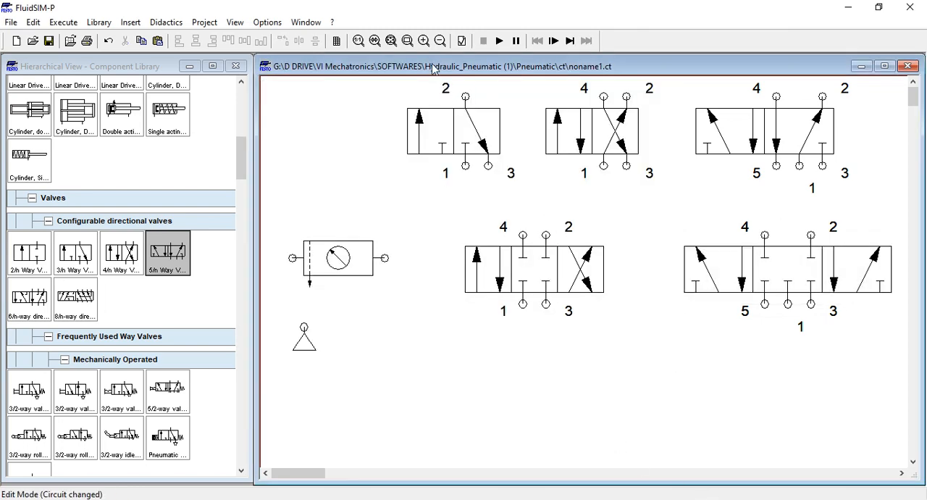
# Add a single acting cylinder from the actuators below the lower 4/n way valve
pyautogui.click(439, 41)
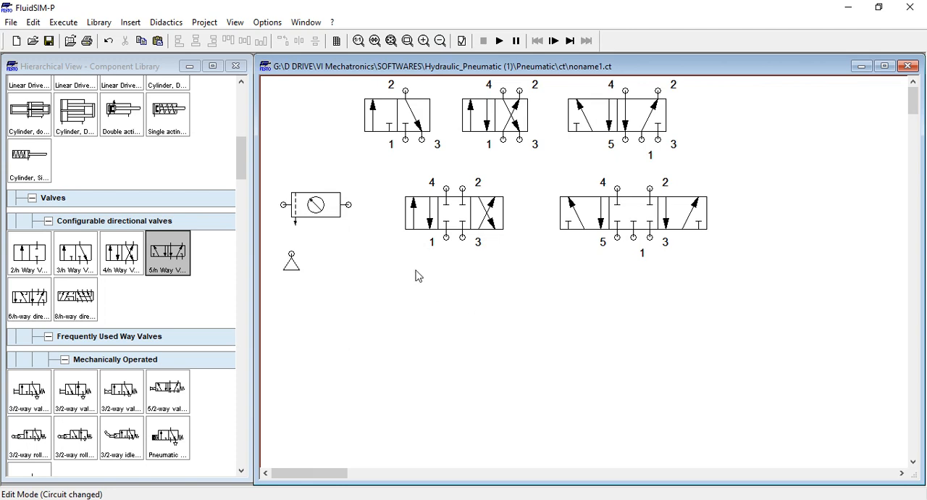
pyautogui.moveTo(417, 225)
pyautogui.moveTo(238, 150); pyautogui.dragTo(241, 137)
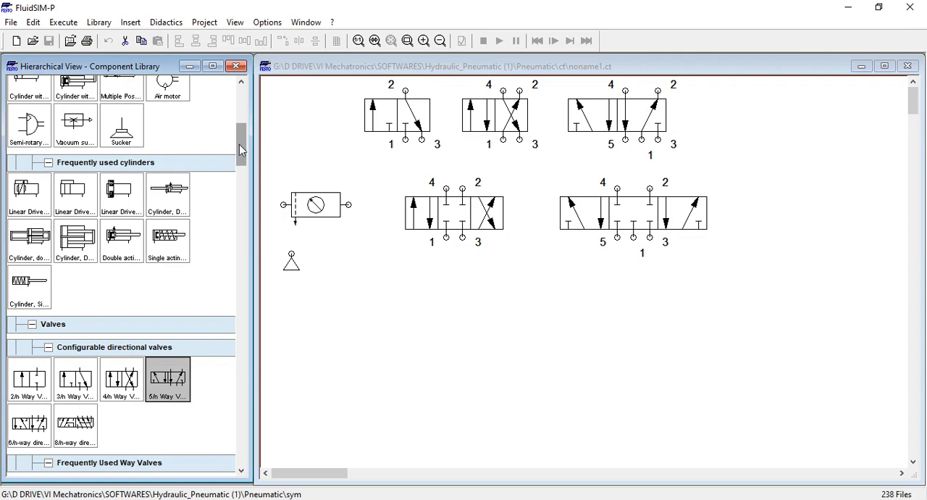
pyautogui.moveTo(241, 146); pyautogui.dragTo(243, 127)
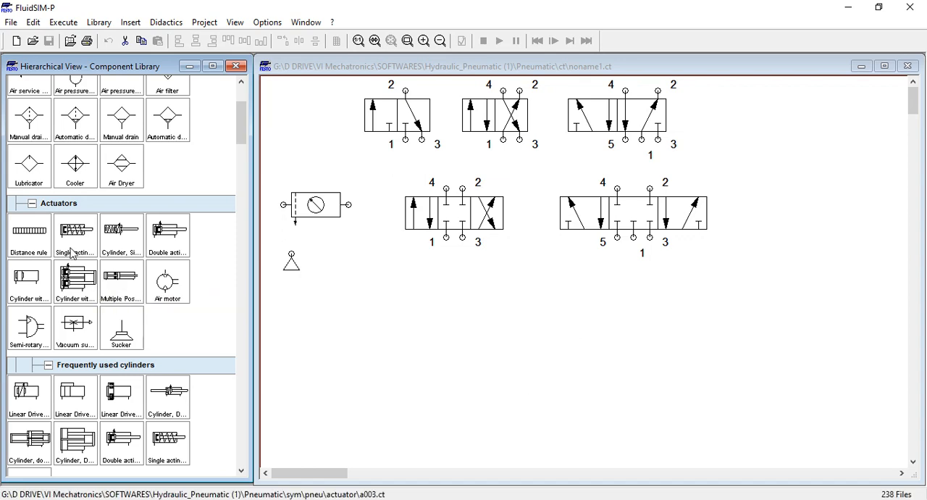
pyautogui.moveTo(76, 232); pyautogui.dragTo(441, 325)
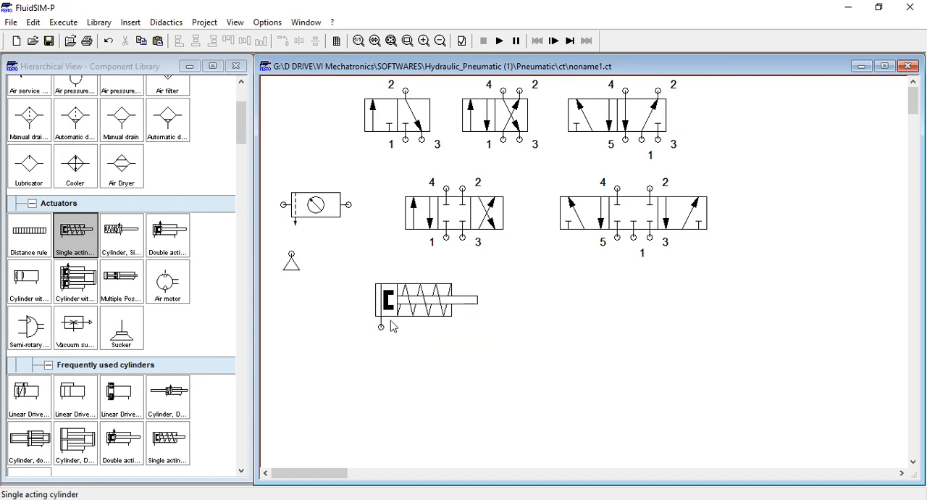
# Open the single acting cylinder's configuration and review its type, parameters, external load and force profile
pyautogui.moveTo(400, 317)
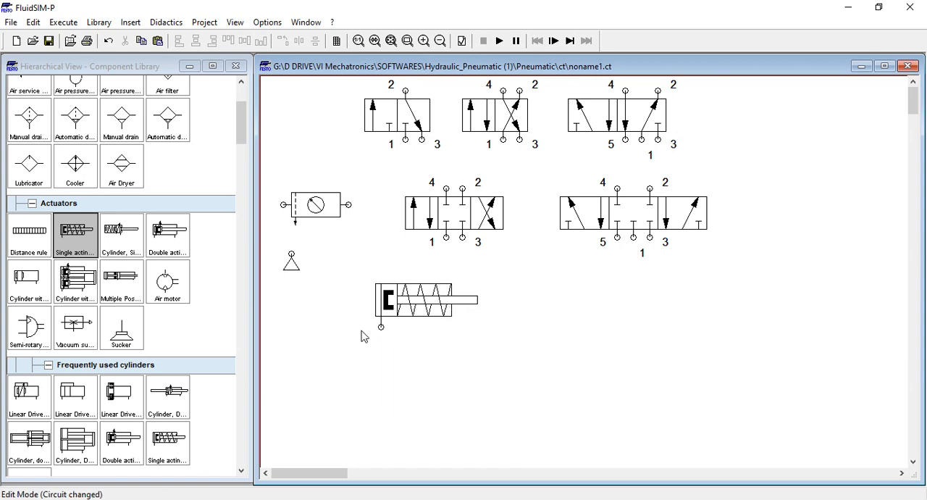
pyautogui.moveTo(439, 314)
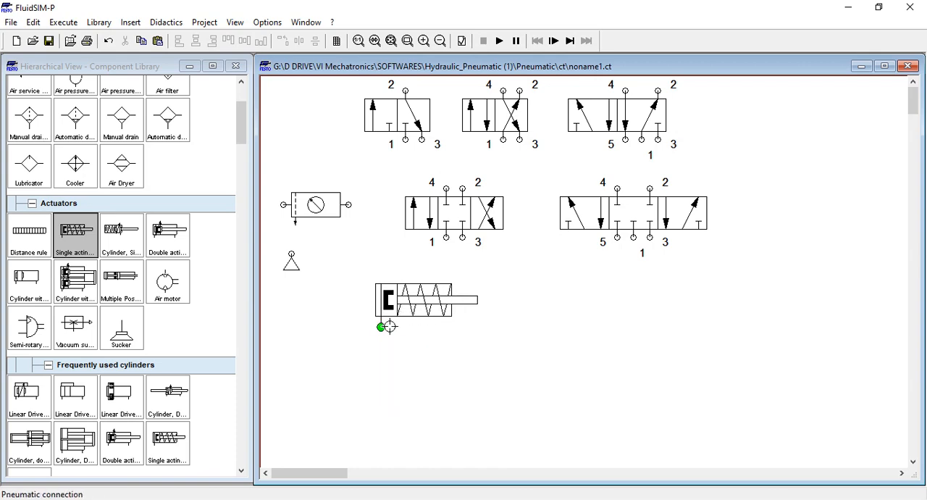
pyautogui.moveTo(420, 330)
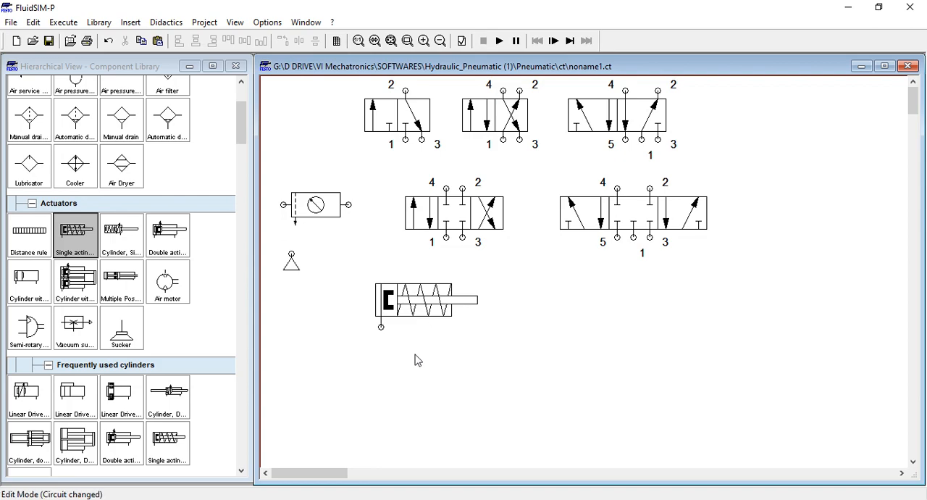
pyautogui.doubleClick(418, 317)
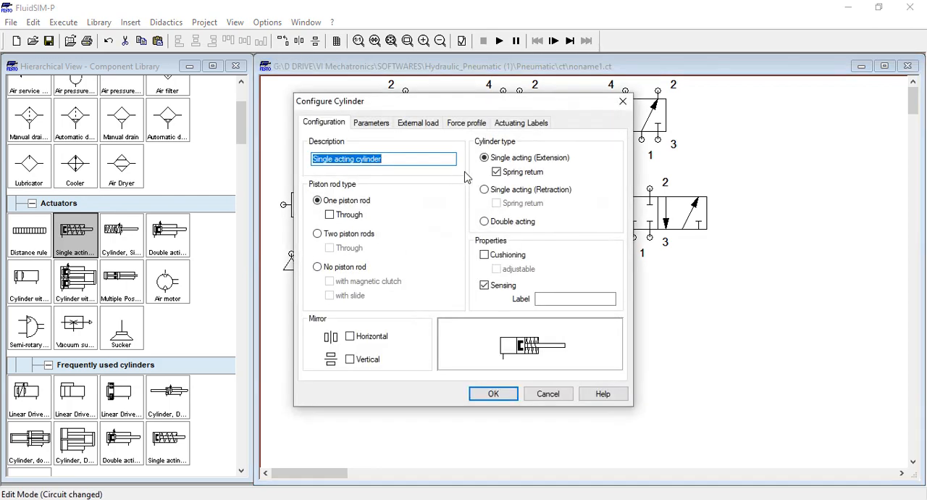
pyautogui.moveTo(462, 103); pyautogui.dragTo(185, 131)
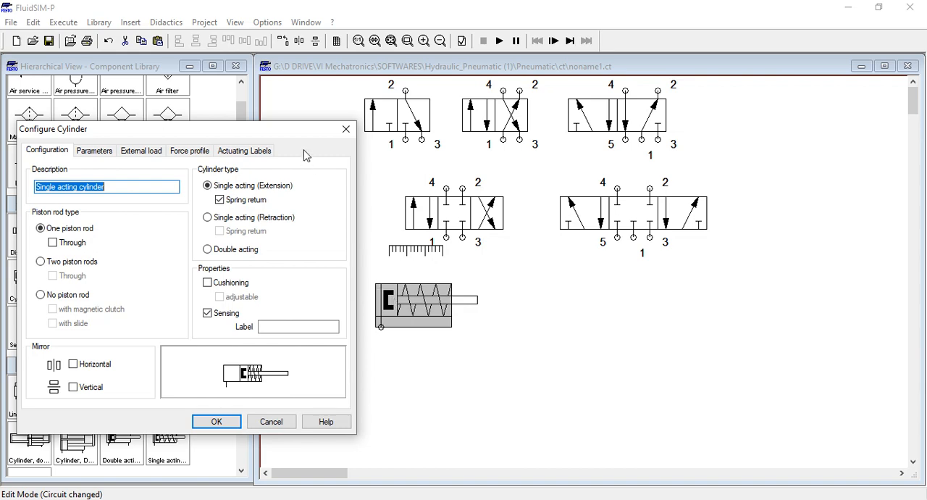
pyautogui.moveTo(301, 136); pyautogui.dragTo(304, 122)
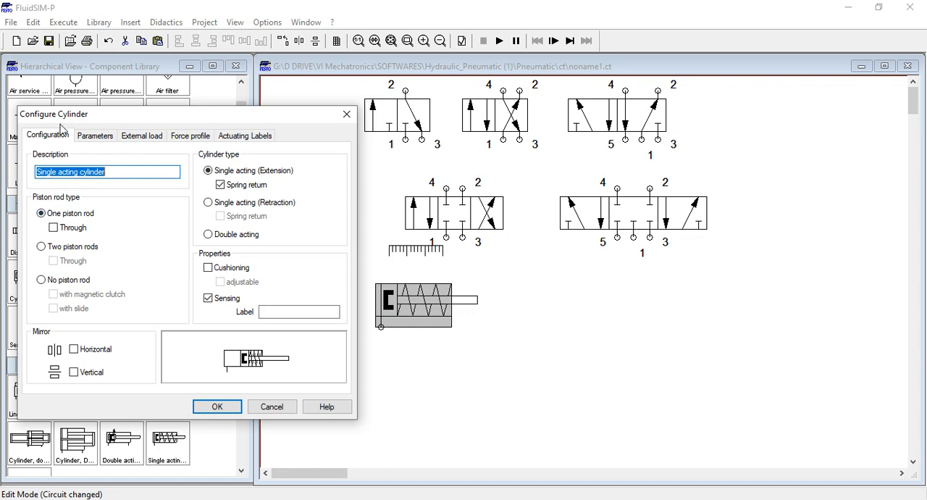
pyautogui.click(86, 141)
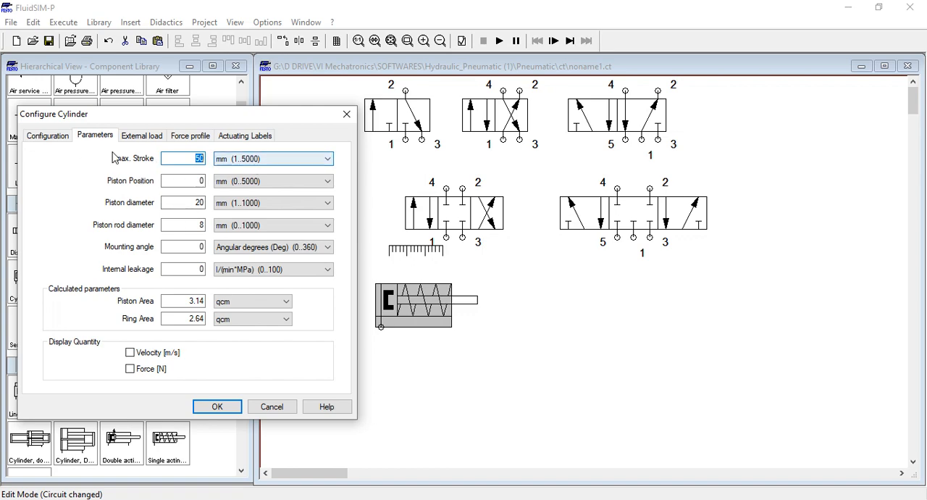
pyautogui.click(188, 180)
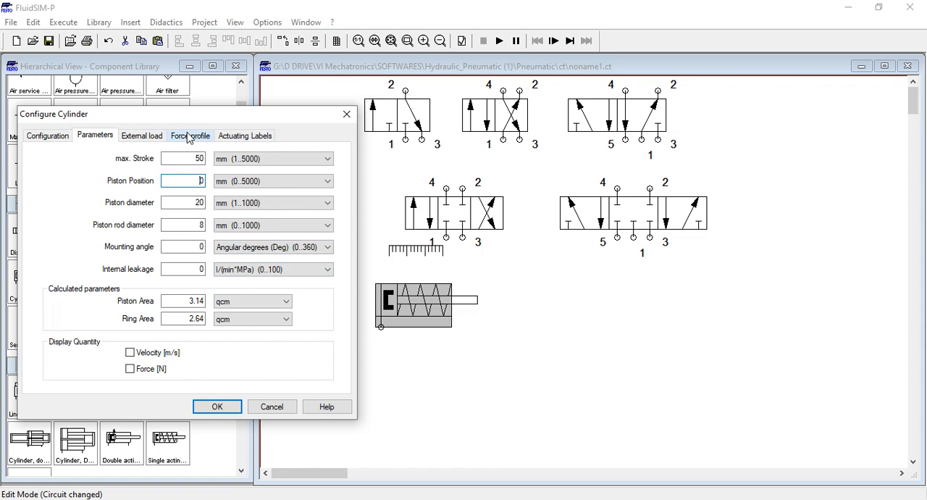
pyautogui.click(139, 137)
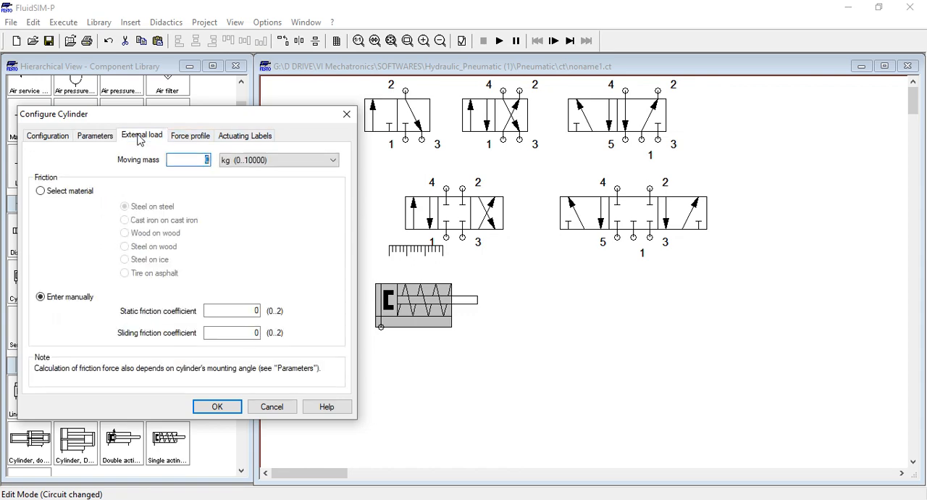
pyautogui.click(193, 136)
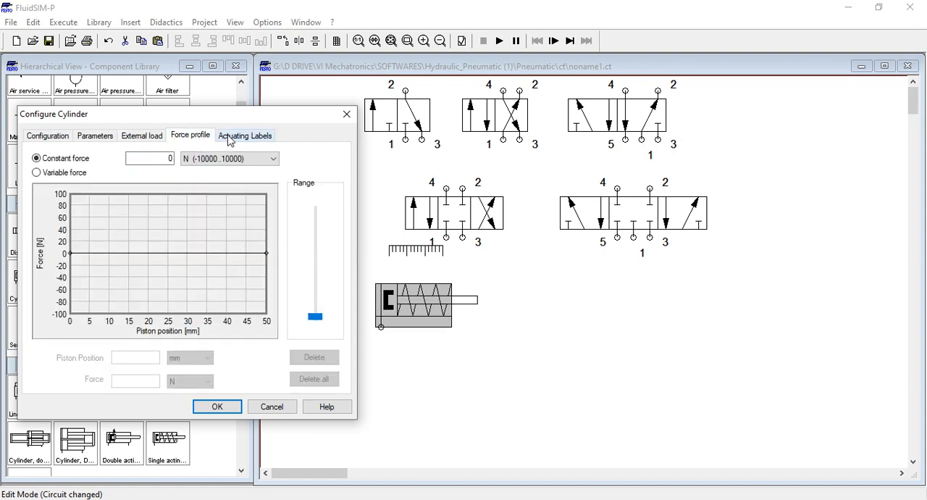
# Define the single acting cylinder's actuating labels: A0 from 0 to 0 mm and A1 from 50 to 50 mm
pyautogui.click(229, 139)
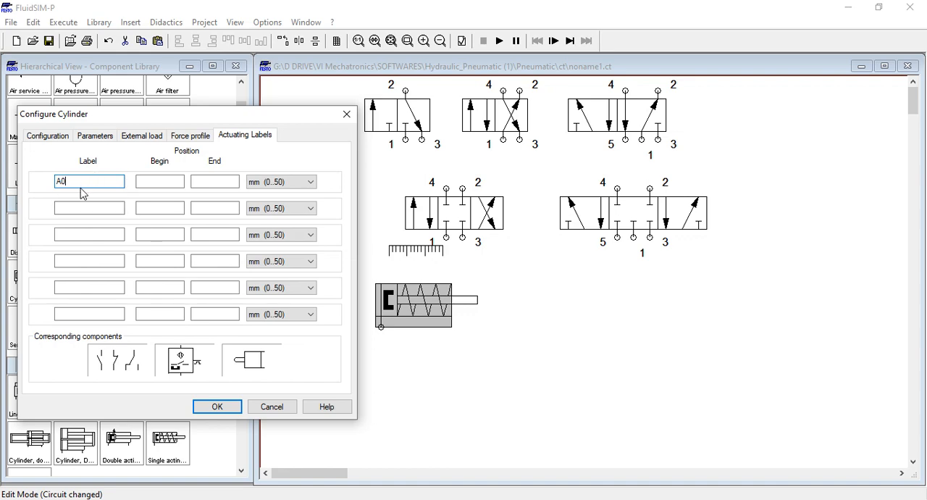
pyautogui.click(152, 181)
pyautogui.click(209, 181)
pyautogui.write('0')
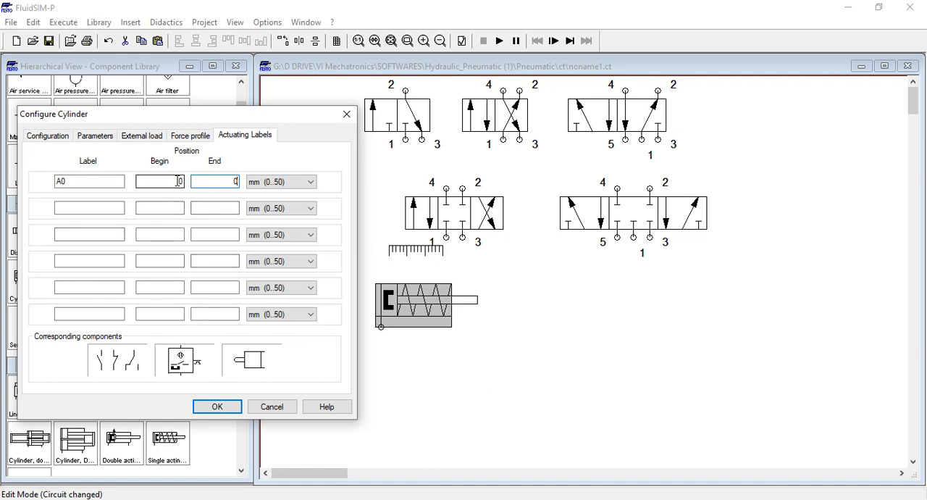
pyautogui.click(105, 209)
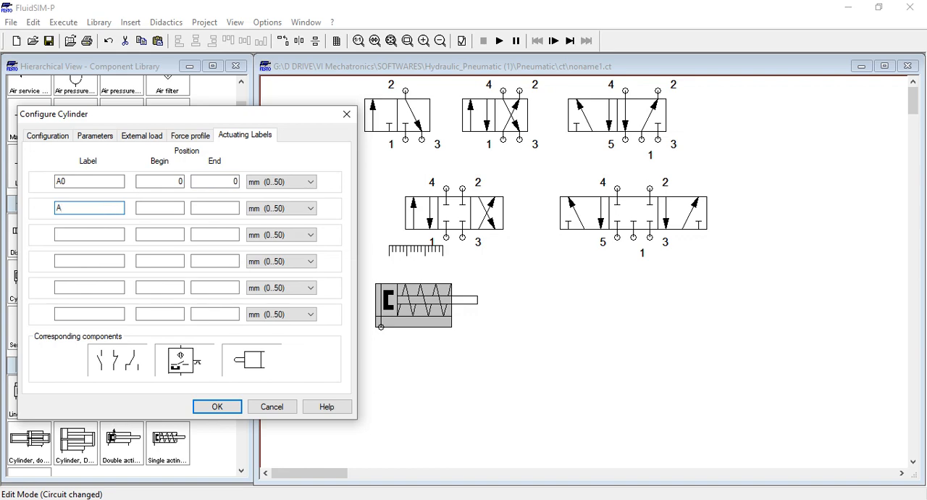
pyautogui.click(164, 208)
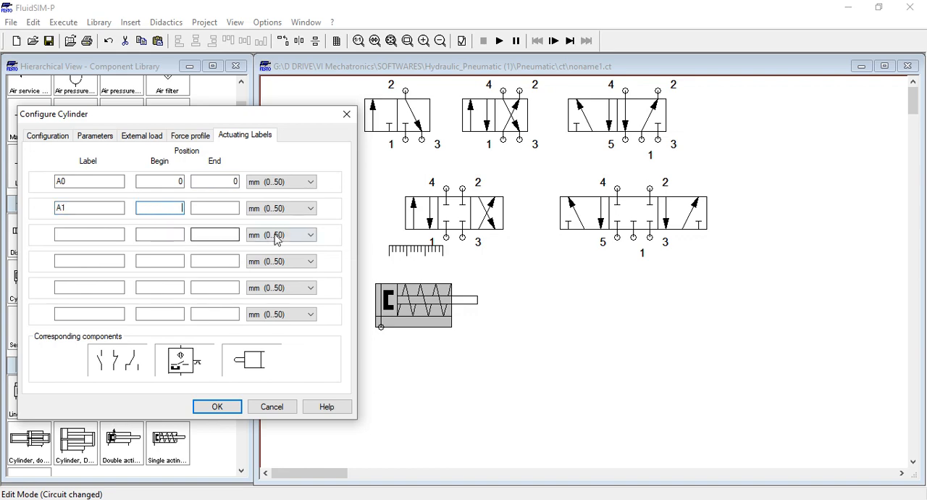
pyautogui.write('50')
pyautogui.click(217, 208)
pyautogui.write('50')
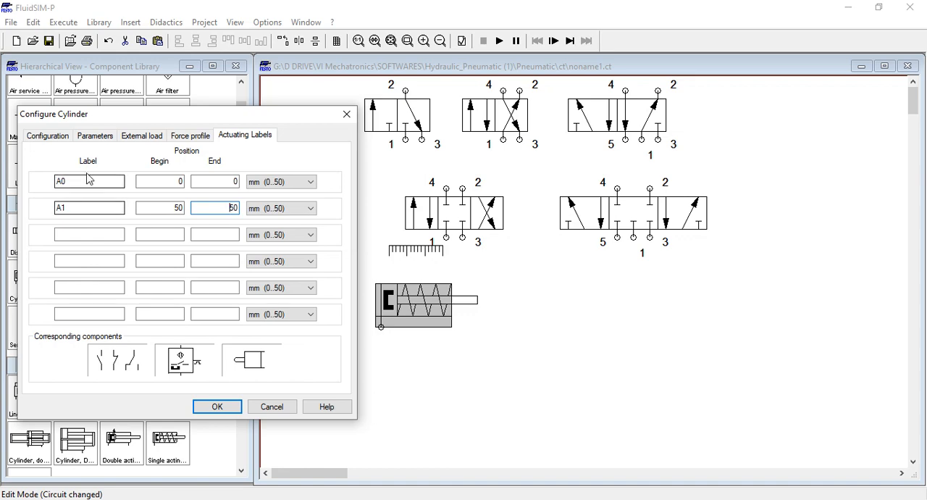
pyautogui.click(216, 406)
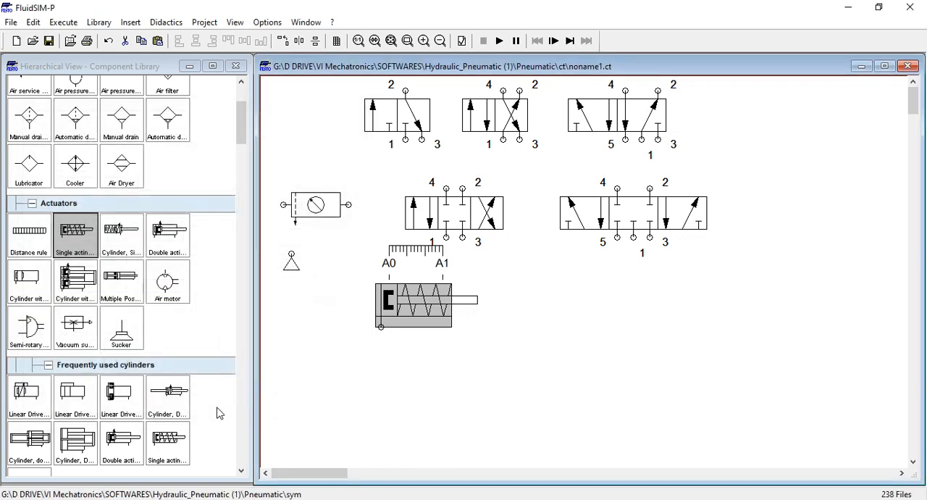
# Shift the single acting cylinder down slightly and move its distance rule so that A0 lines up with the rod's end
pyautogui.moveTo(396, 314); pyautogui.dragTo(396, 338)
pyautogui.click(381, 401)
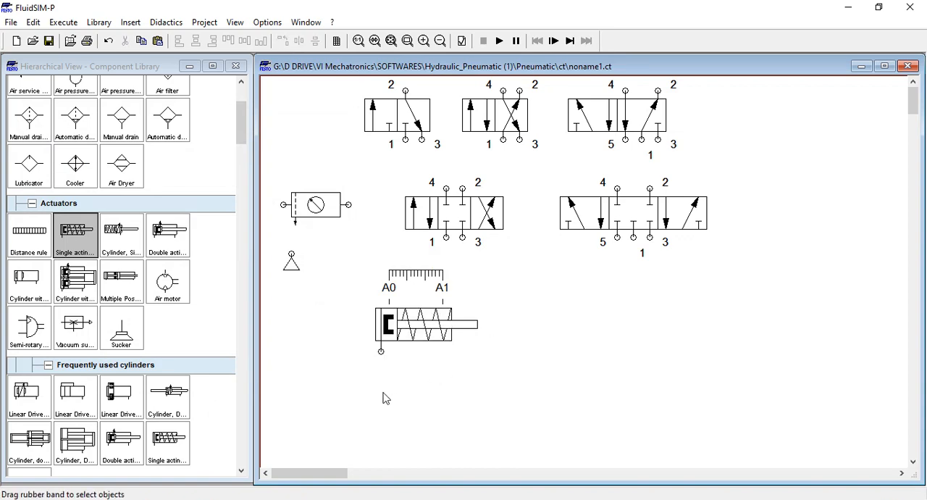
pyautogui.moveTo(413, 274); pyautogui.dragTo(498, 285)
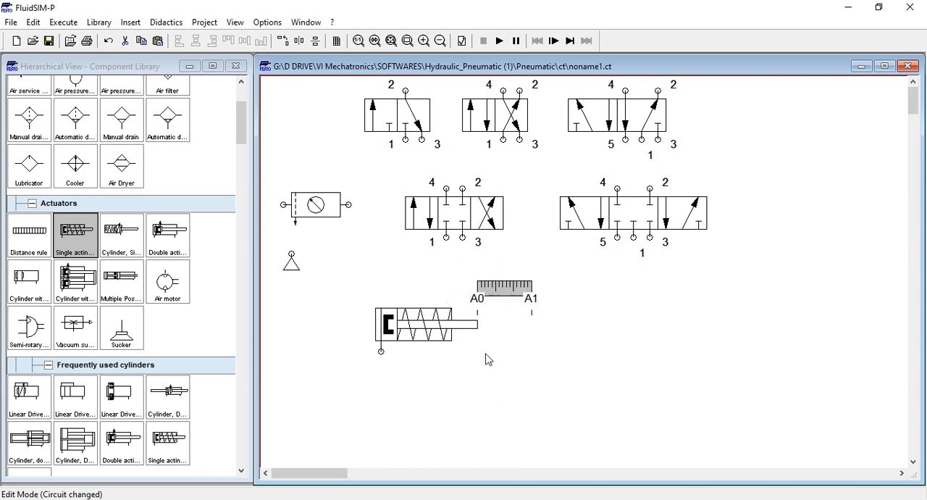
pyautogui.click(488, 358)
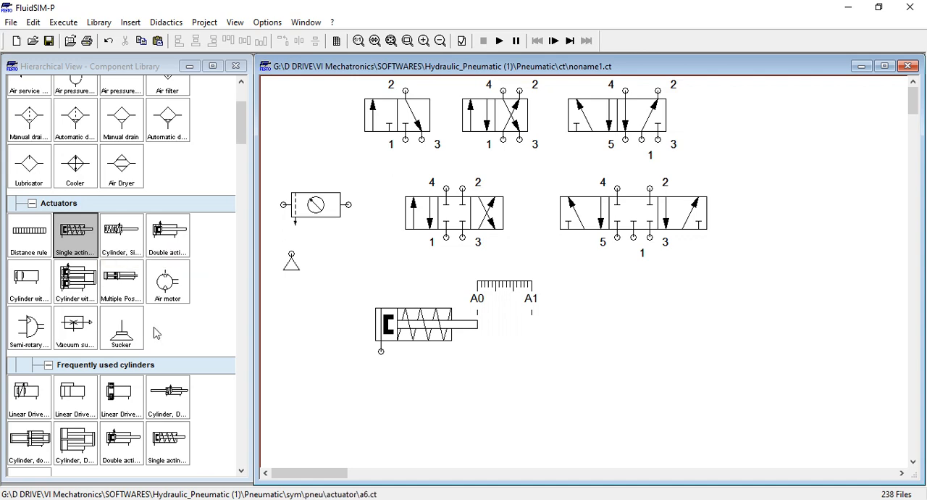
# Add a double acting cylinder below the lower 5/n way valve and place it level with the single acting cylinder
pyautogui.moveTo(169, 235); pyautogui.dragTo(667, 334)
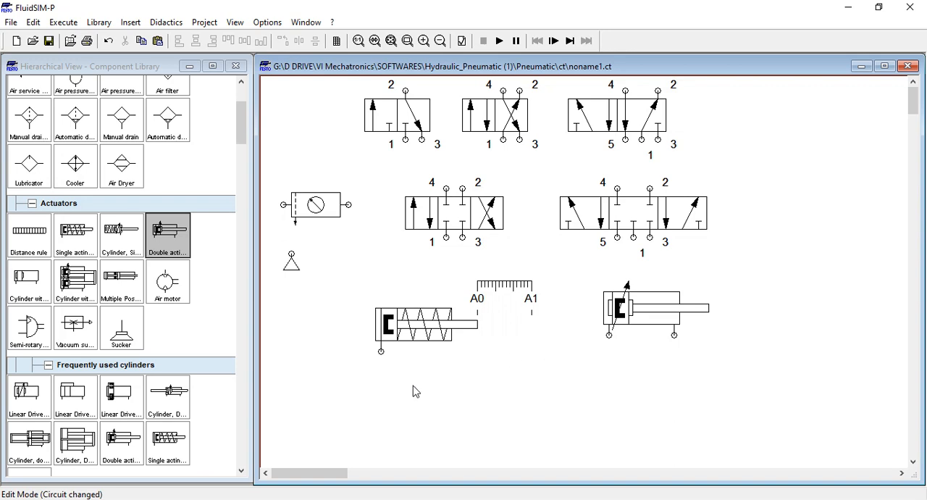
pyautogui.click(657, 297)
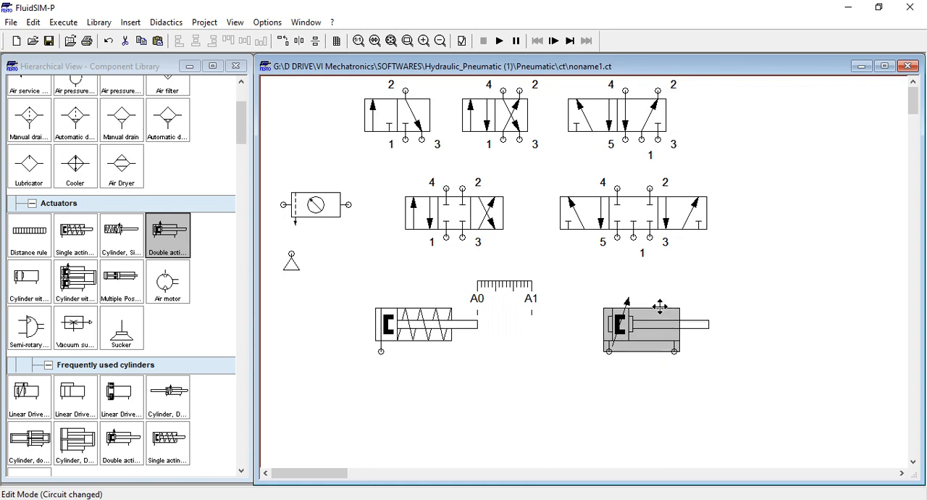
pyautogui.moveTo(652, 296)
pyautogui.mouseDown()
pyautogui.moveTo(661, 303)
pyautogui.moveTo(652, 312)
pyautogui.mouseUp()
pyautogui.click(581, 391)
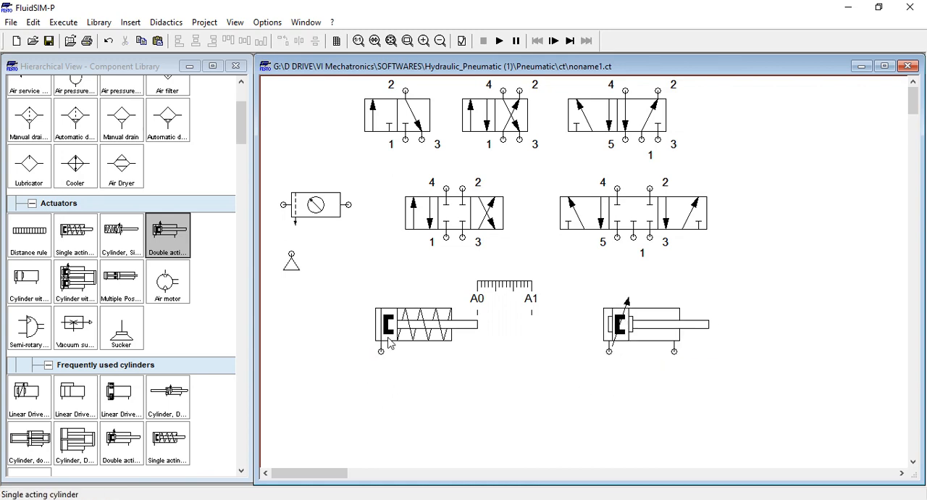
pyautogui.moveTo(432, 339)
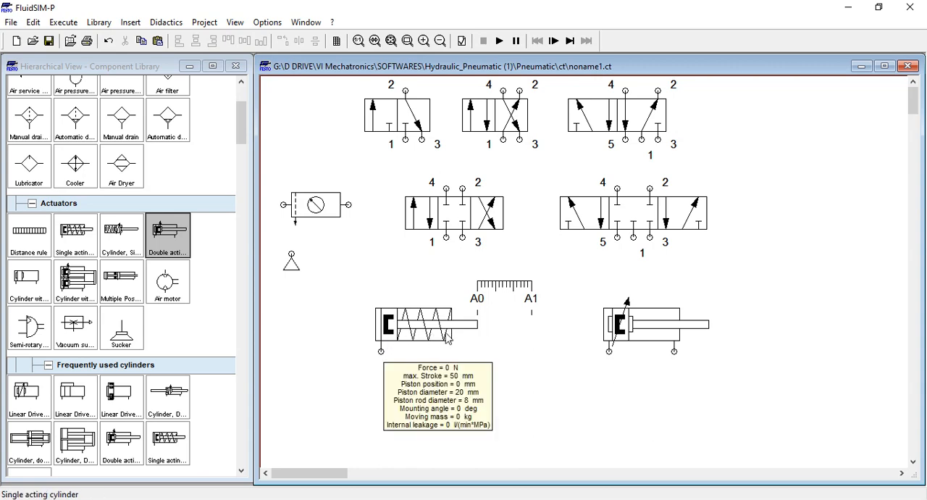
pyautogui.moveTo(407, 327)
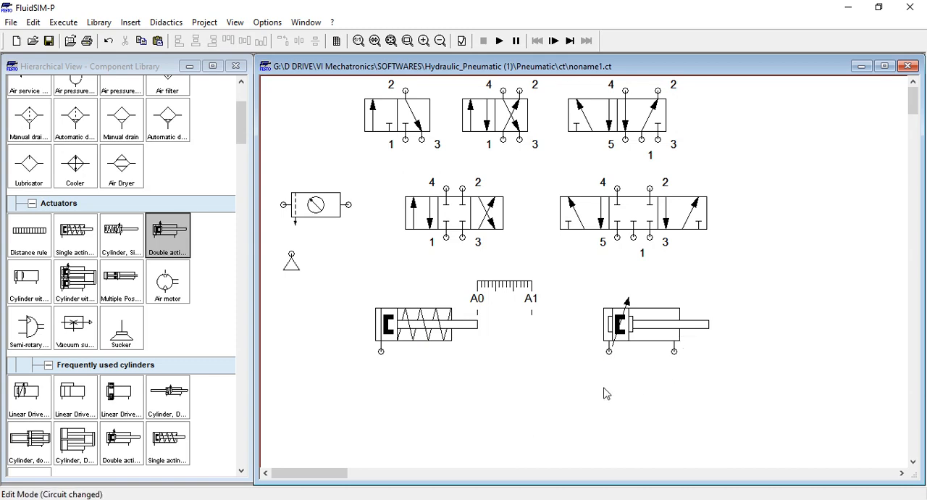
pyautogui.moveTo(613, 339)
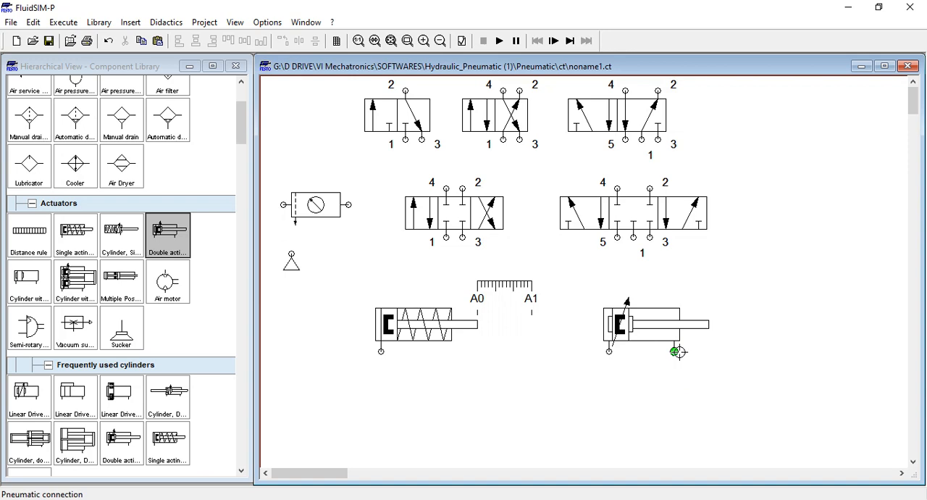
# Open the double acting cylinder's configuration and turn off its adjustable option while keeping cushioning enabled
pyautogui.moveTo(670, 335)
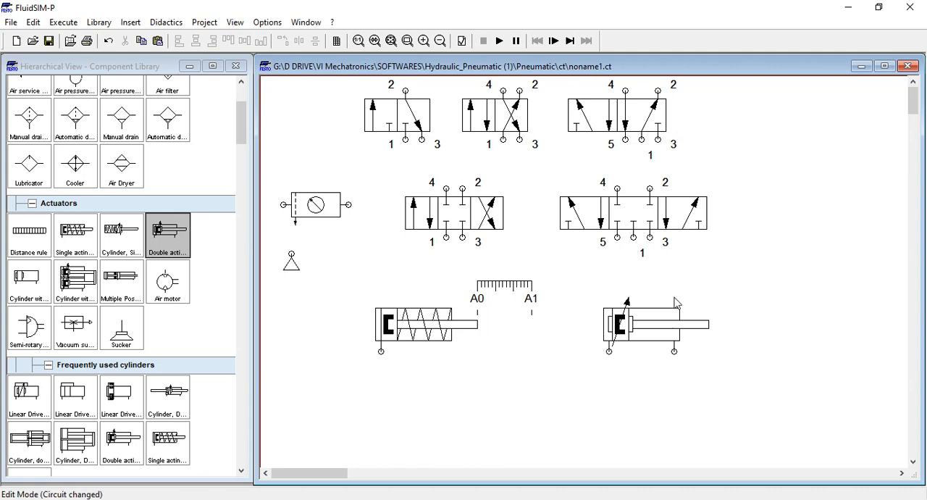
pyautogui.doubleClick(655, 340)
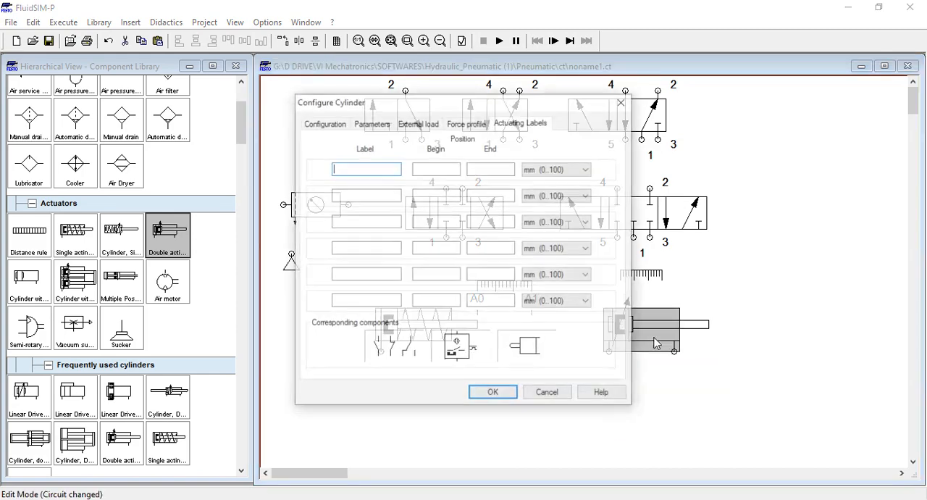
pyautogui.moveTo(527, 102); pyautogui.dragTo(354, 124)
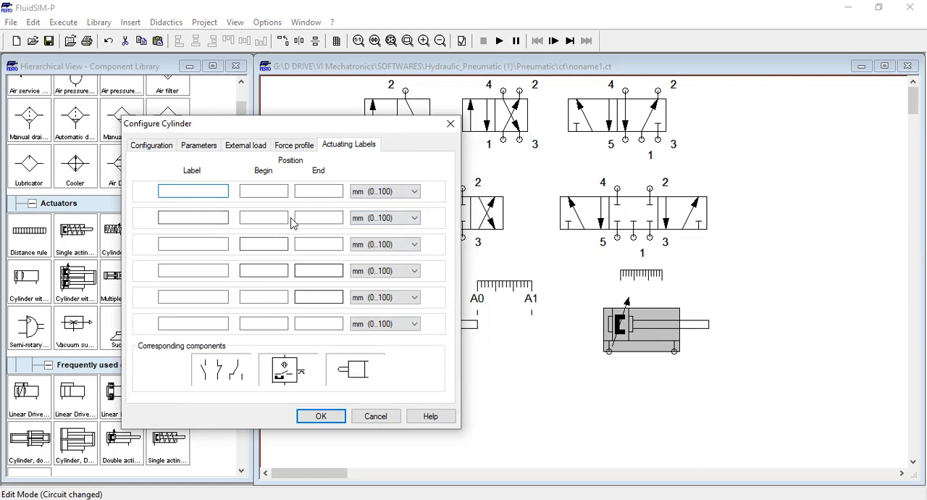
pyautogui.moveTo(260, 125); pyautogui.dragTo(140, 141)
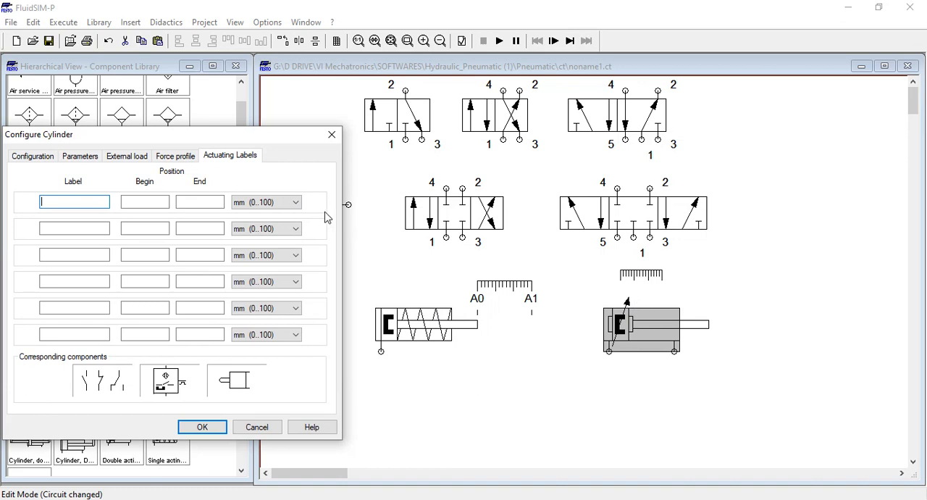
pyautogui.moveTo(161, 140); pyautogui.dragTo(179, 148)
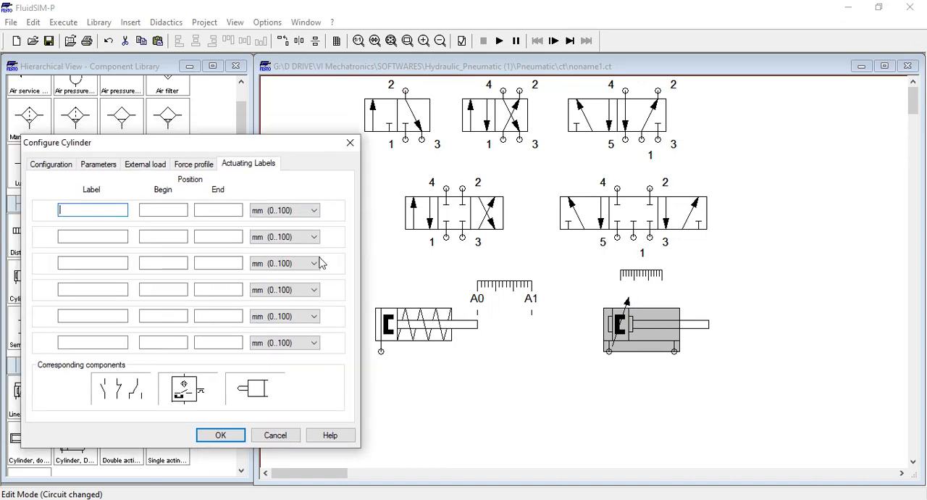
pyautogui.click(45, 165)
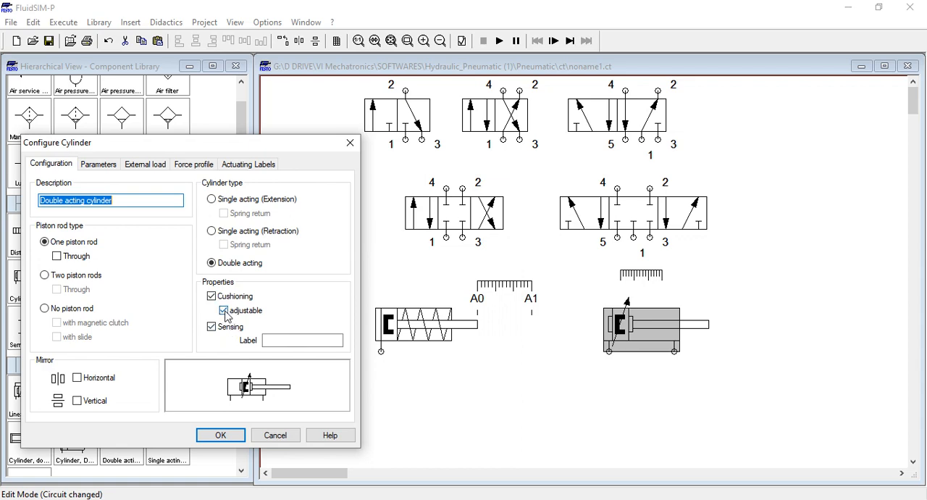
pyautogui.click(224, 310)
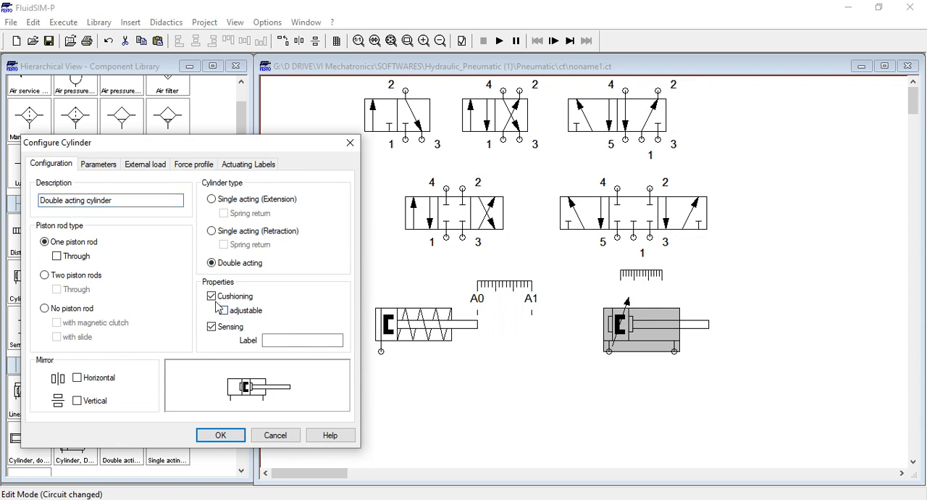
pyautogui.click(212, 297)
pyautogui.click(212, 296)
# Check the double acting cylinder's maximum stroke and define its first actuating label B0 from 0 to 0 mm
pyautogui.click(102, 171)
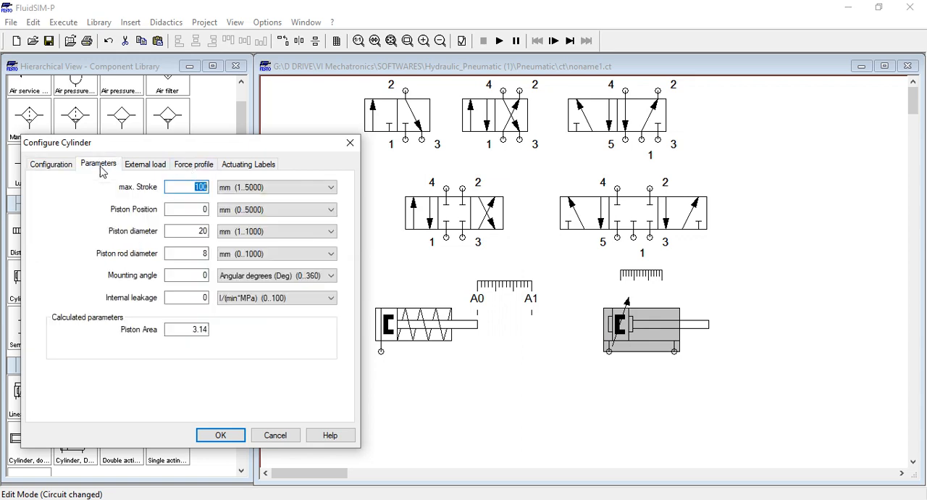
pyautogui.click(168, 186)
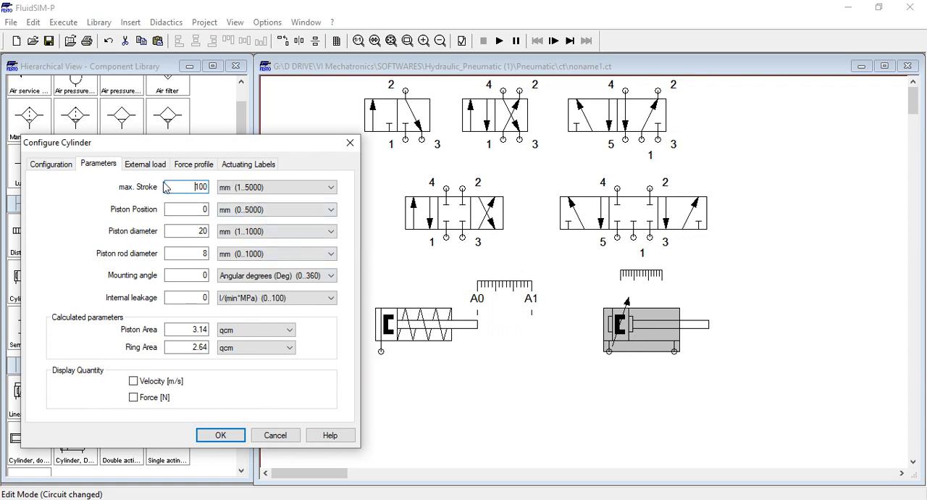
pyautogui.click(241, 168)
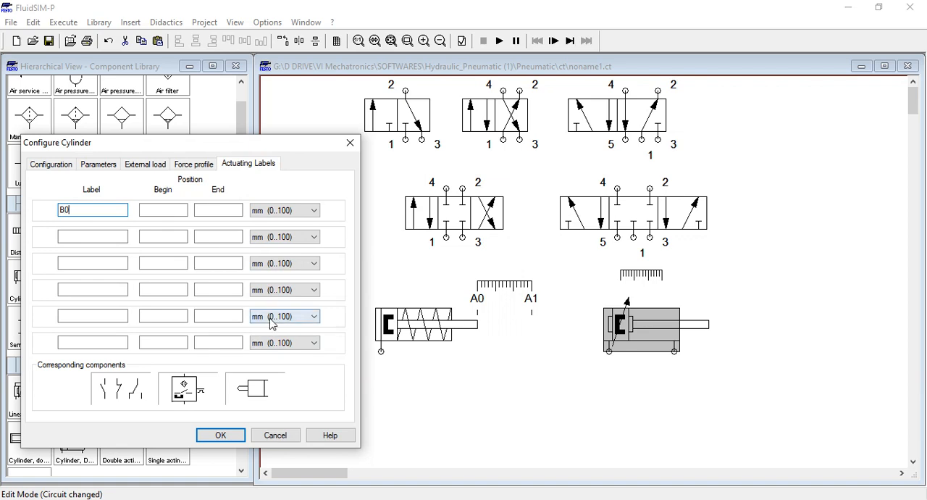
pyautogui.click(167, 209)
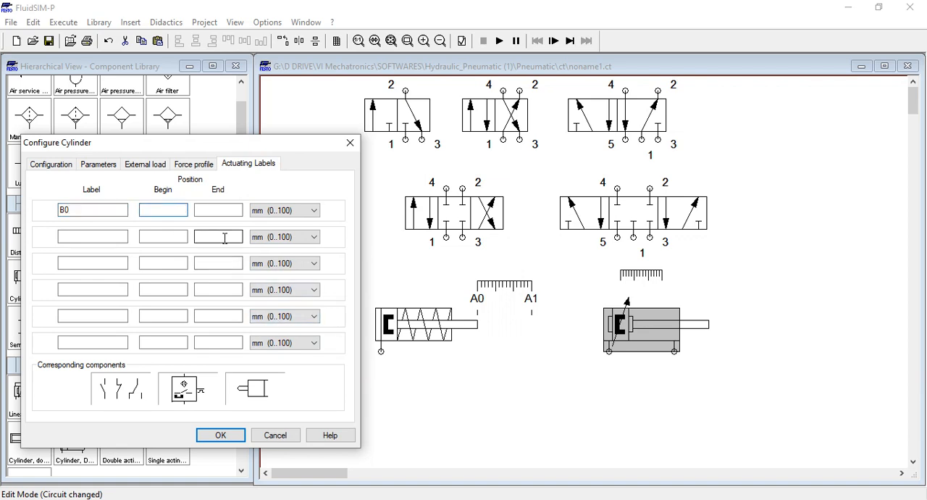
pyautogui.write('0')
pyautogui.click(227, 209)
pyautogui.write('0')
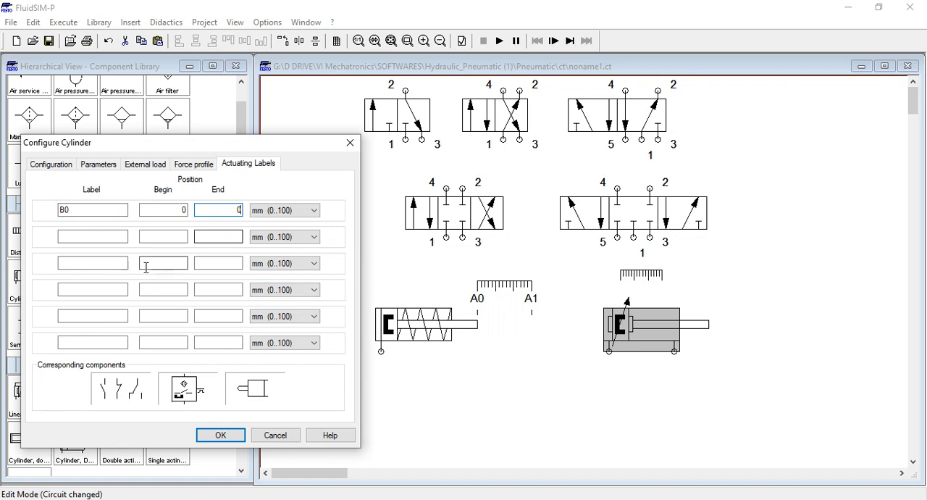
# Define the second actuating label B1 from 100 to 100 mm and apply the double acting cylinder's configuration
pyautogui.click(122, 237)
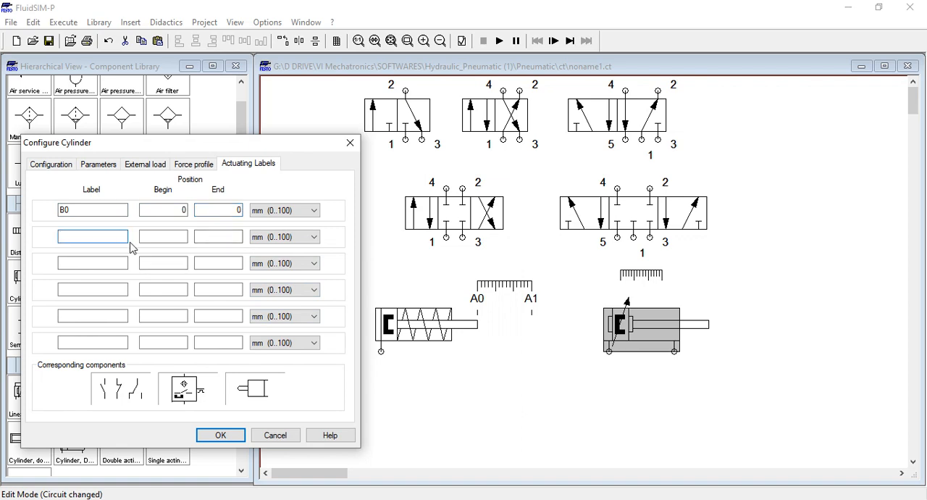
pyautogui.write('B1')
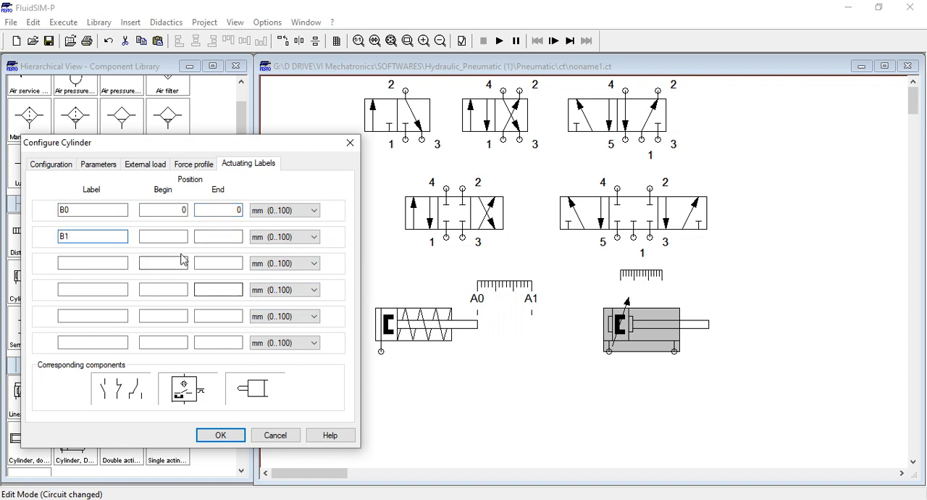
pyautogui.click(181, 237)
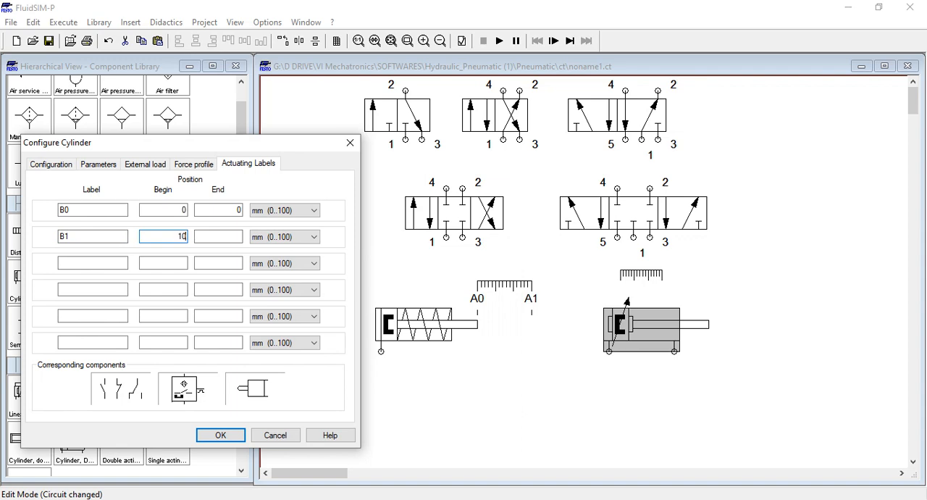
pyautogui.click(232, 235)
pyautogui.write('100')
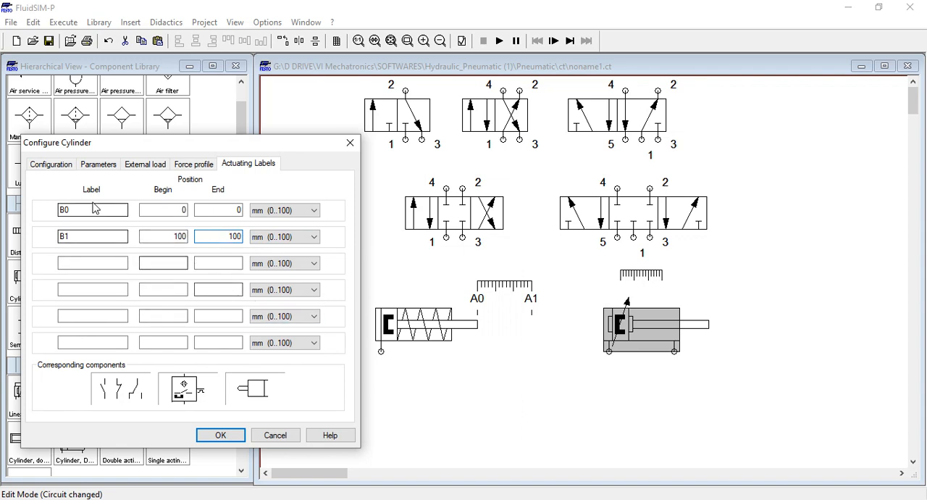
pyautogui.click(218, 436)
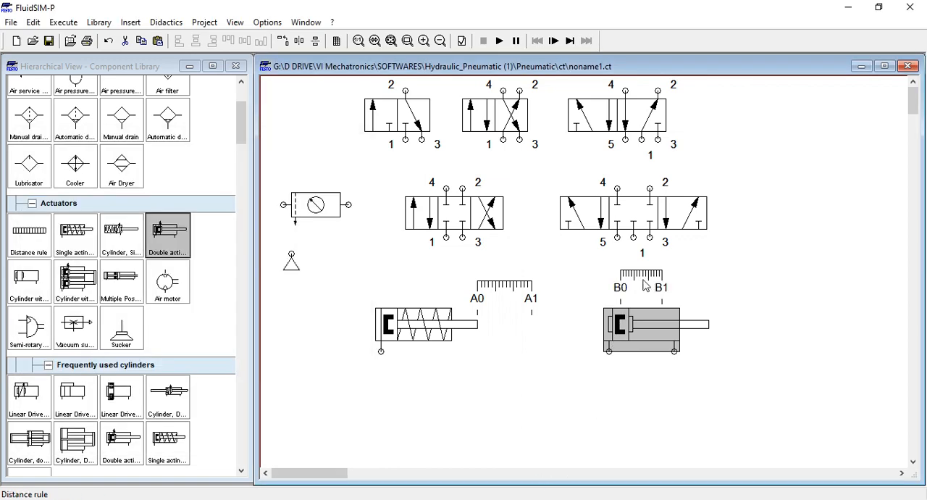
# Move the double acting cylinder's distance rule so that B0 lines up with the rod's end, and deselect it
pyautogui.moveTo(643, 278); pyautogui.dragTo(731, 289)
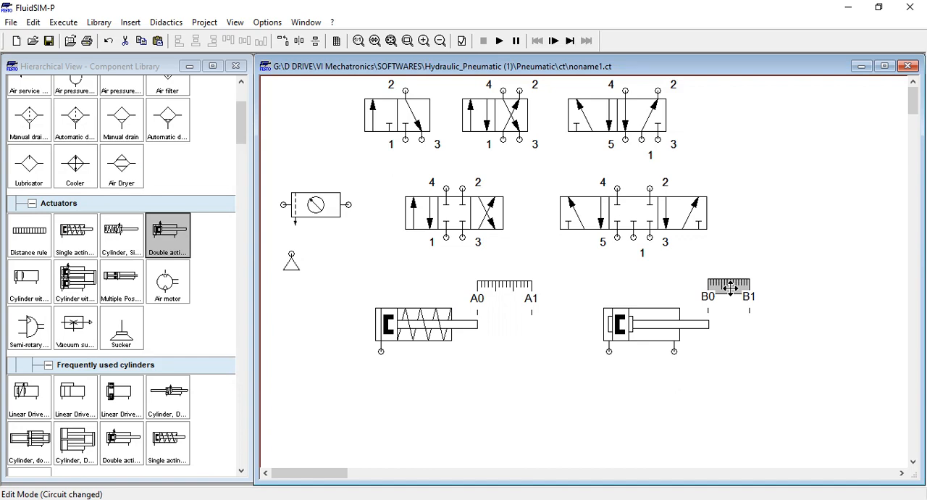
pyautogui.click(745, 355)
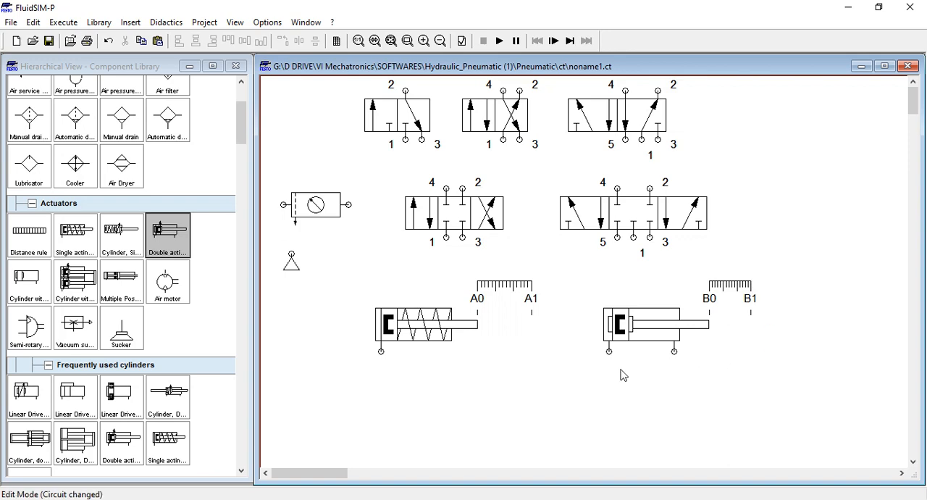
pyautogui.moveTo(412, 353)
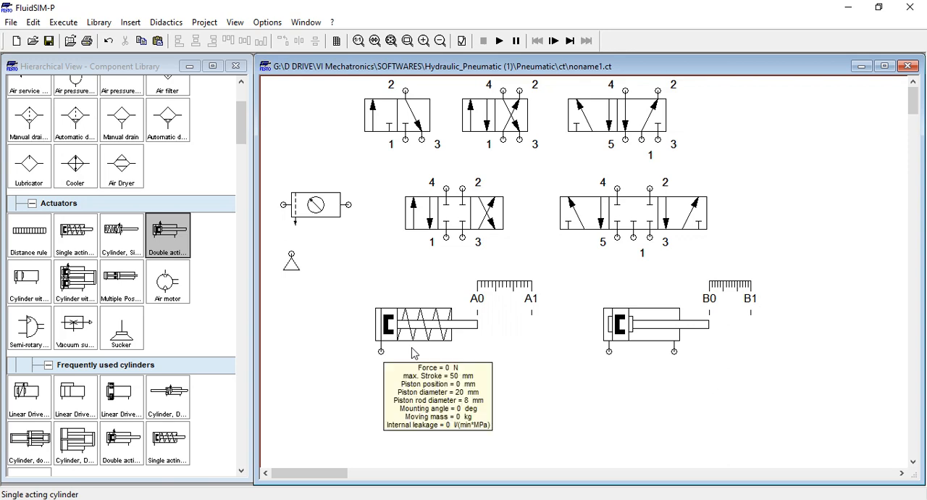